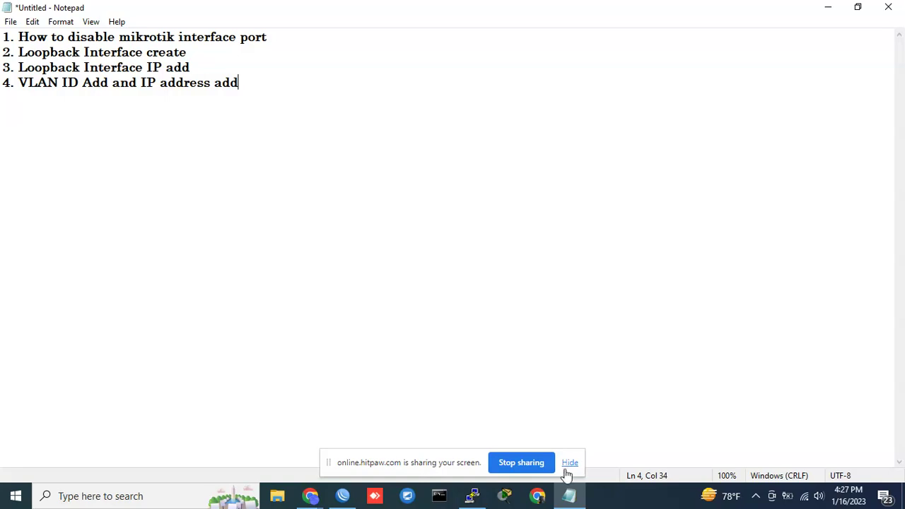
Step: Switch to WinBox, widen the Name column of the Ethernet interface list to fit the full names, and select the LAN interface
click(342, 496)
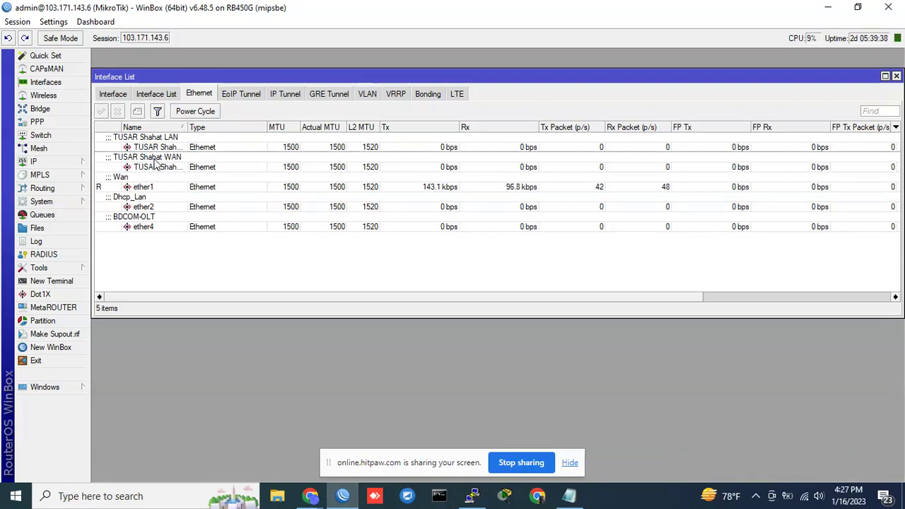
drag(186, 127, 225, 127)
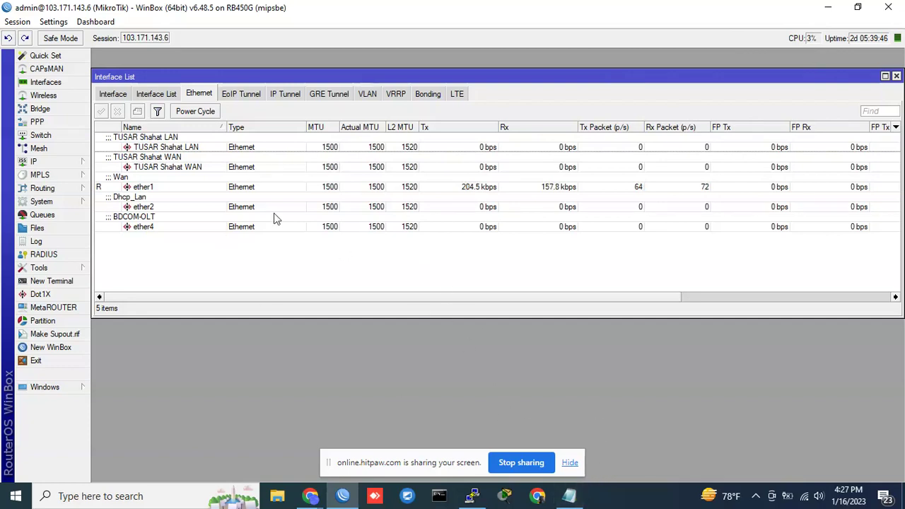
click(163, 149)
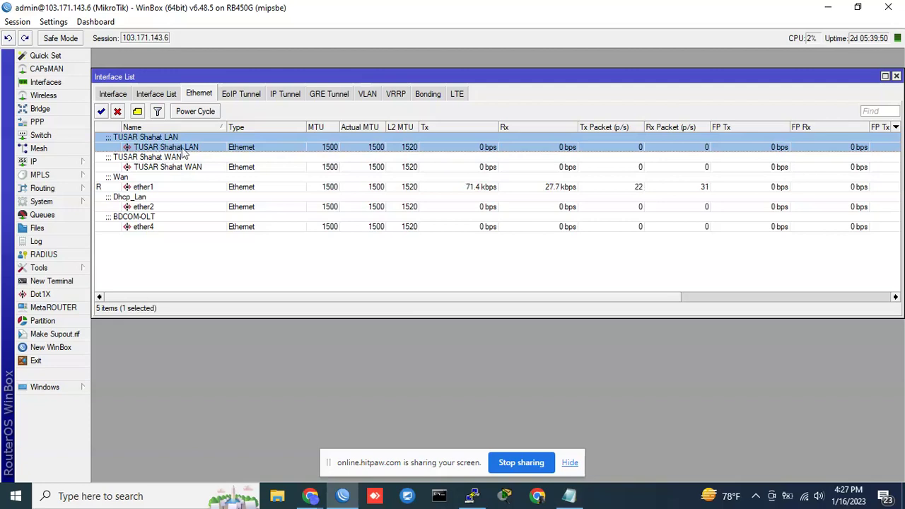
Step: Highlight the whole topic list and its first topic in Notepad, then return to WinBox and select the WAN-named interface
click(570, 496)
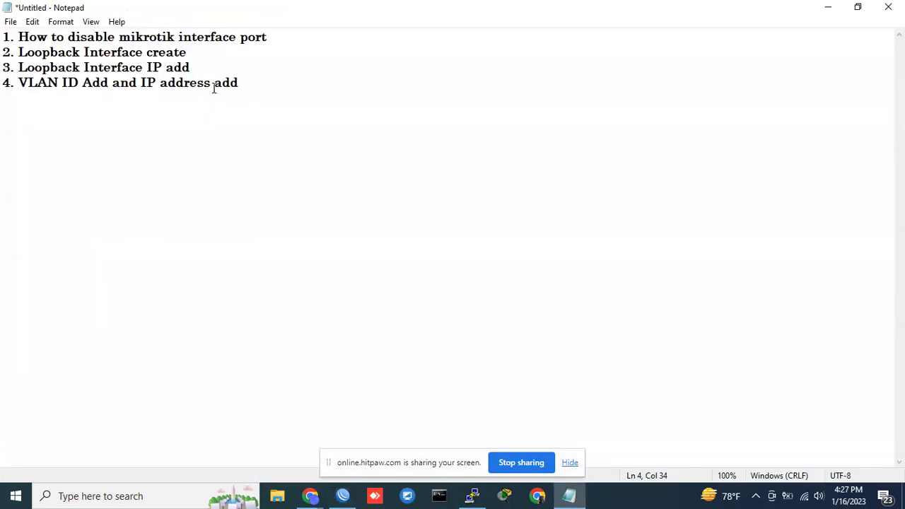
drag(281, 89, 3, 36)
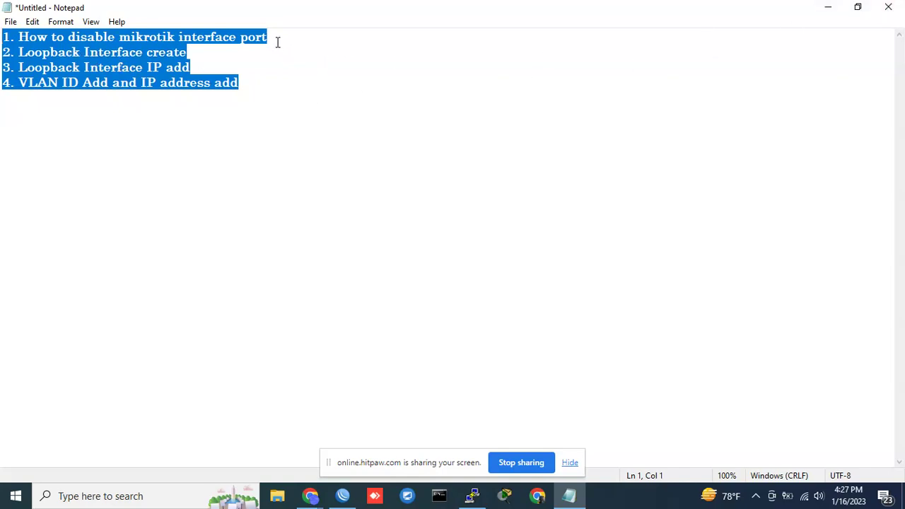
drag(278, 42, 2, 37)
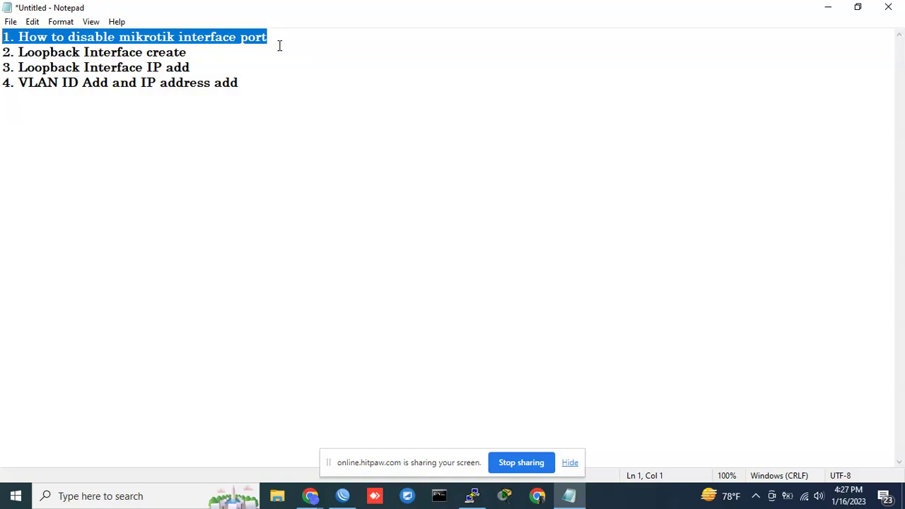
click(829, 9)
click(323, 168)
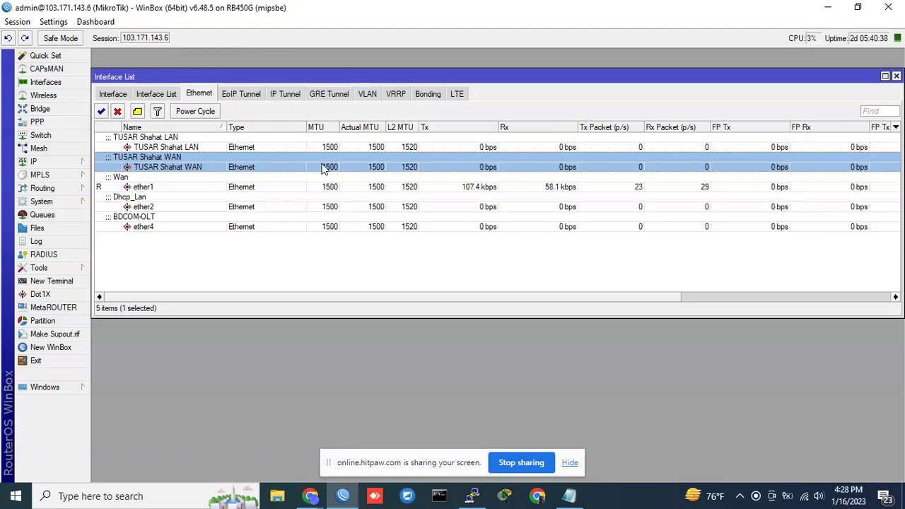
Step: Switch to Notepad and highlight the topics on loopback creation, loopback IP, VLAN ID and IP address, and disabling an interface port
click(570, 496)
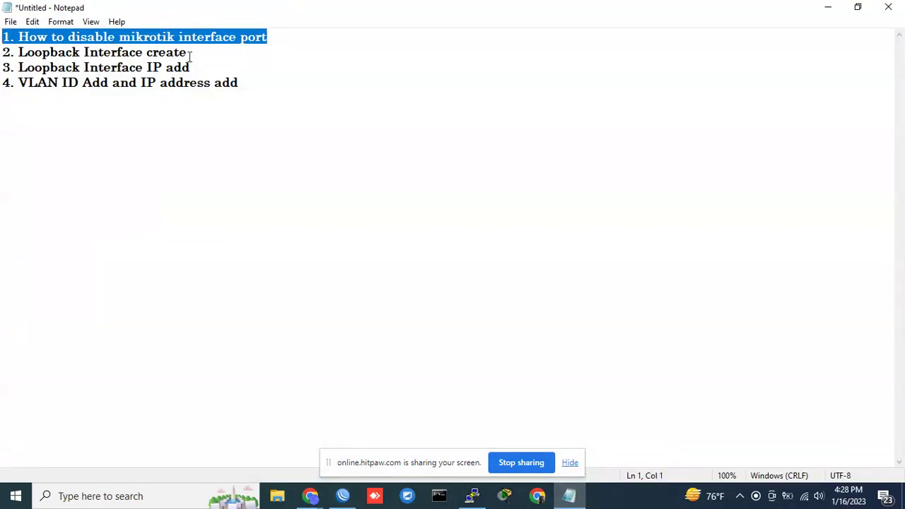
drag(188, 55, 19, 53)
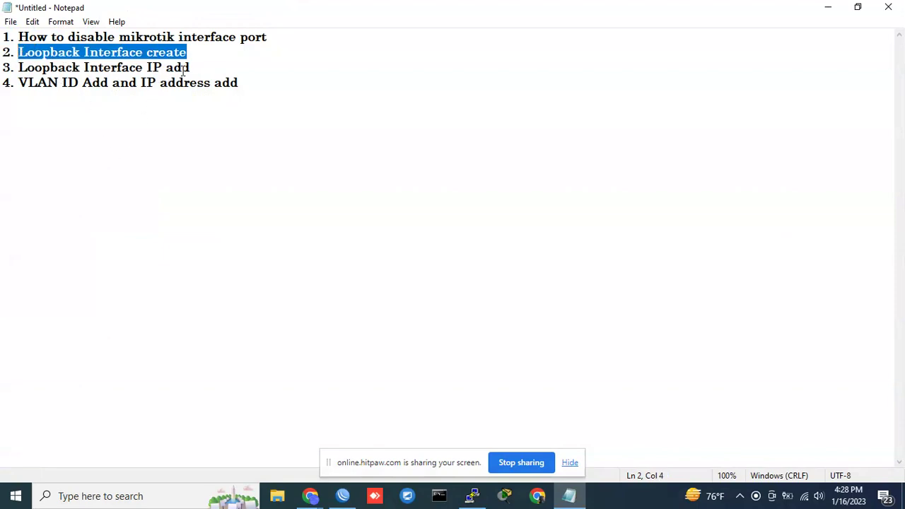
drag(191, 68, 136, 68)
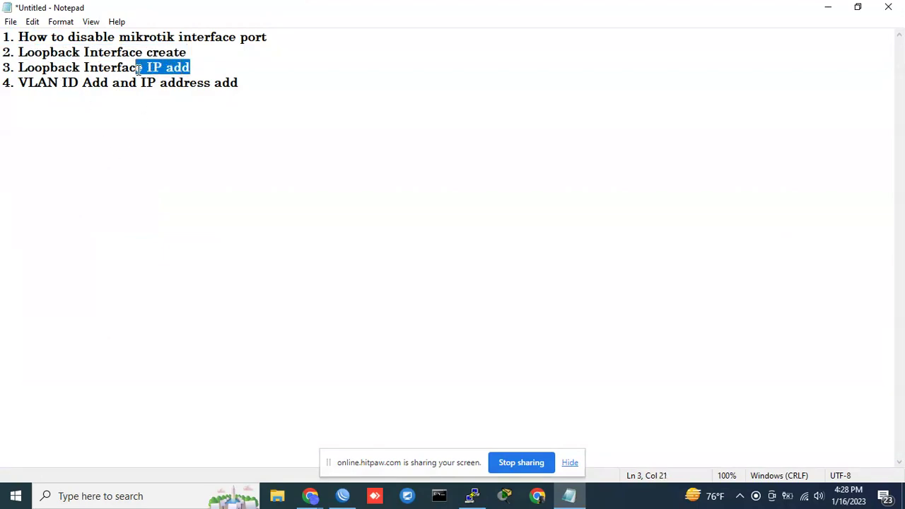
drag(191, 67, 19, 68)
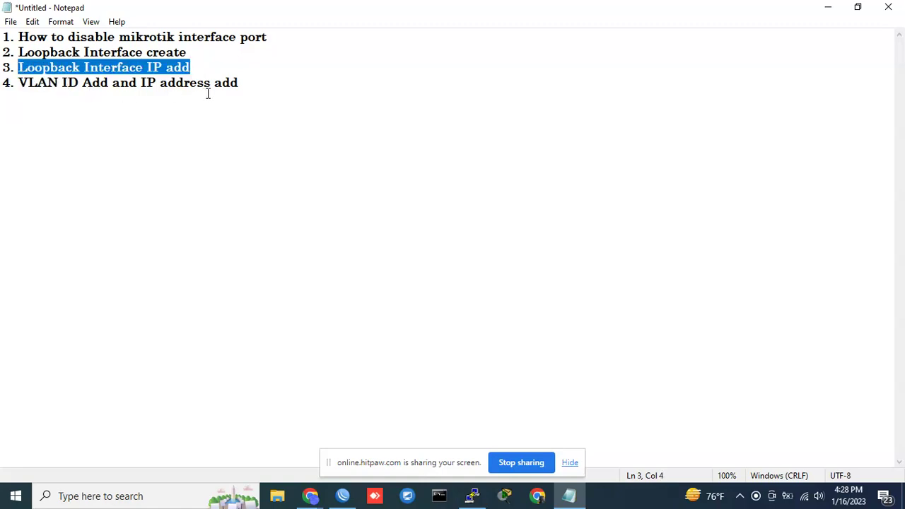
drag(79, 82, 14, 82)
drag(253, 83, 137, 85)
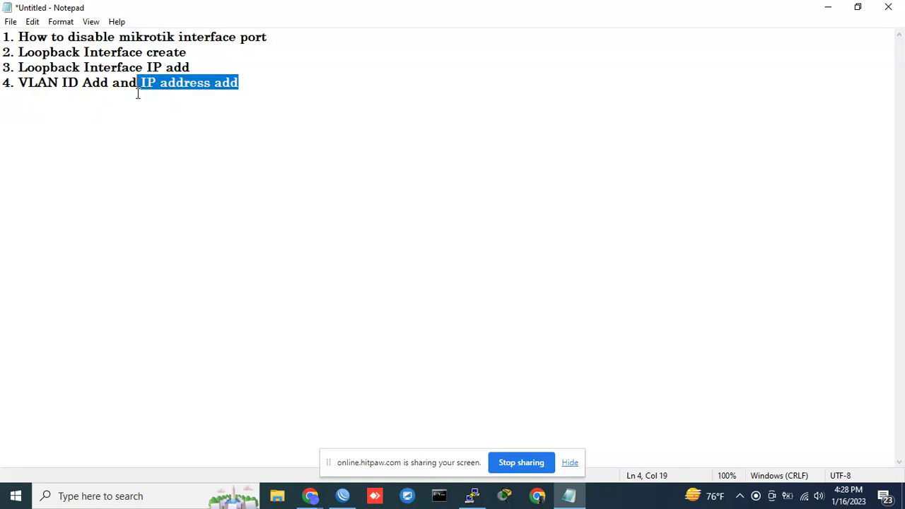
drag(267, 36, 17, 37)
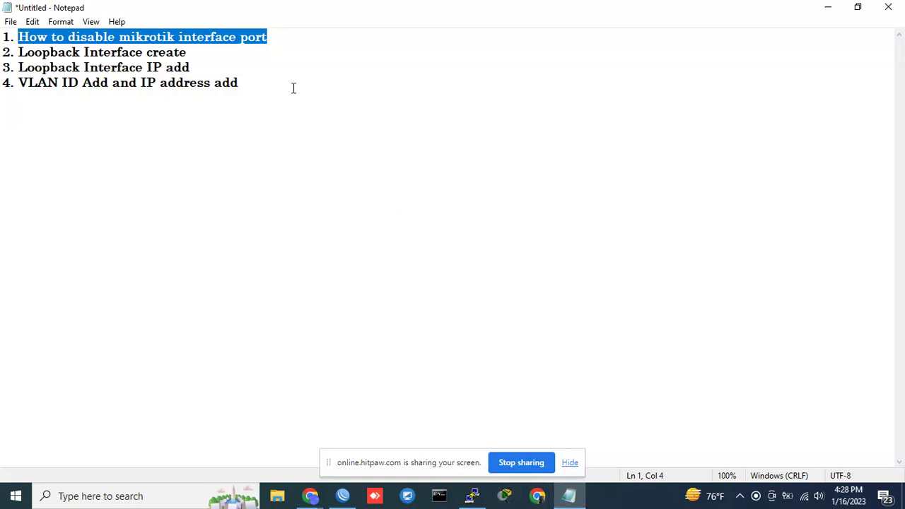
click(276, 39)
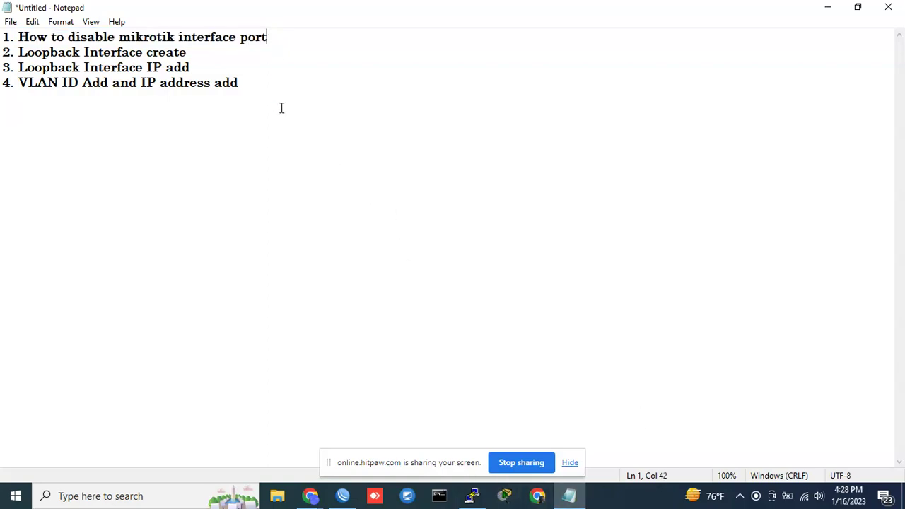
Step: Switch back to WinBox, select the LAN interface and close the Interface List window
click(343, 496)
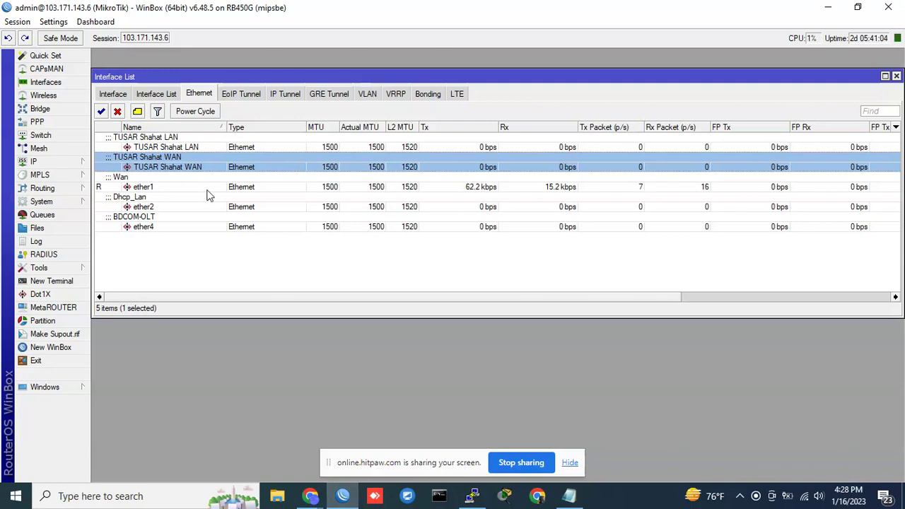
click(193, 147)
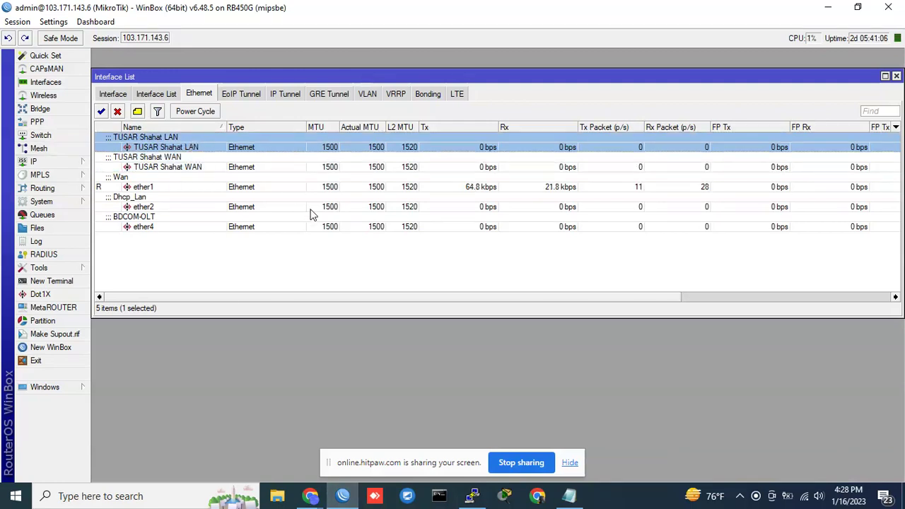
key(Escape)
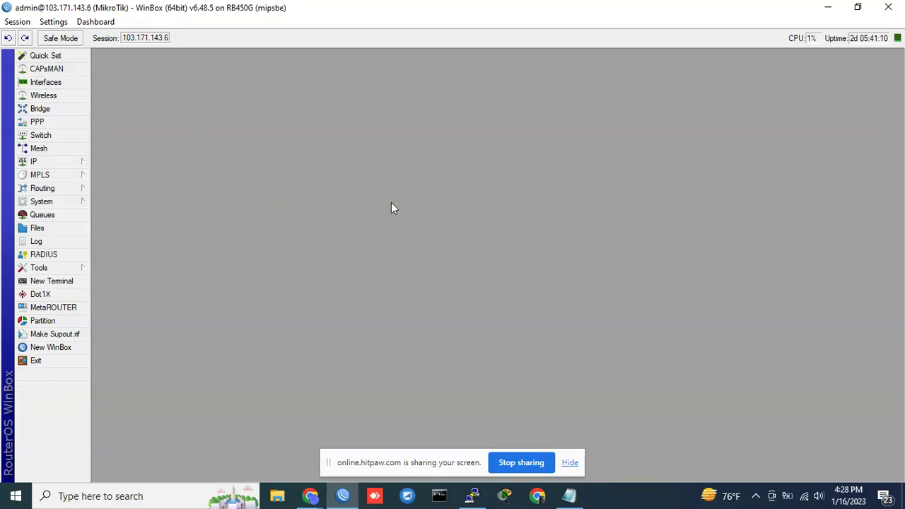
Step: Reopen the router's interface list and look through every interface category, ending on the Ethernet interfaces
click(54, 86)
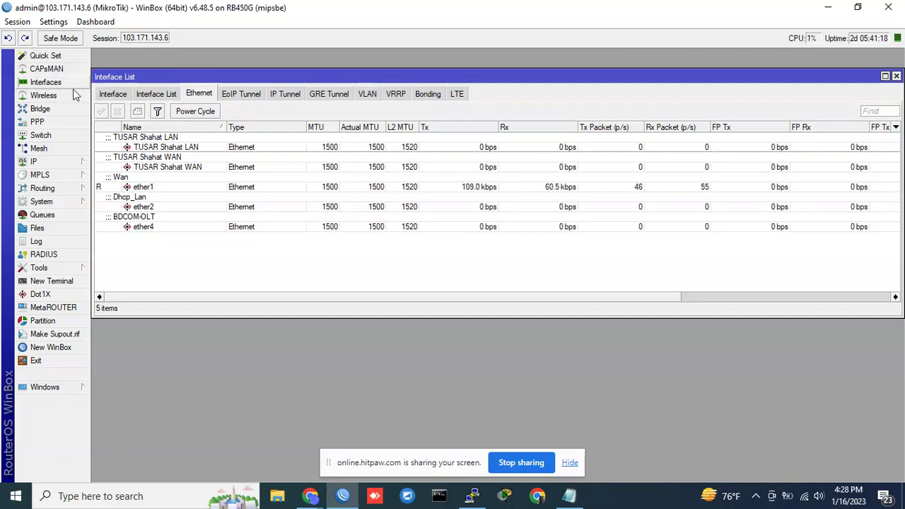
click(112, 93)
click(156, 94)
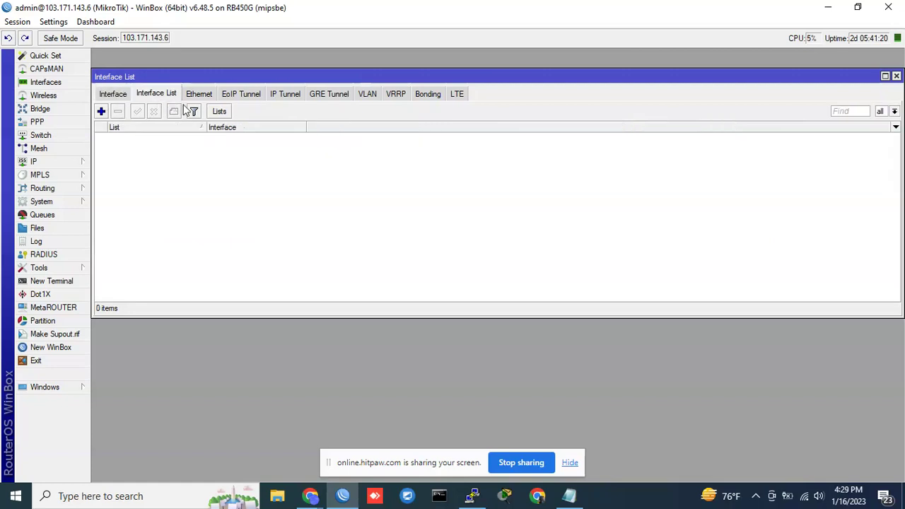
click(199, 93)
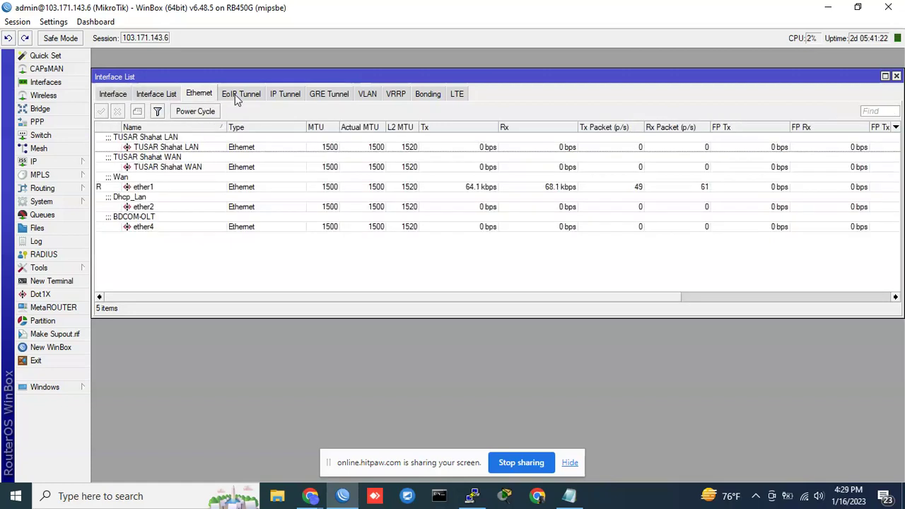
click(239, 98)
click(288, 99)
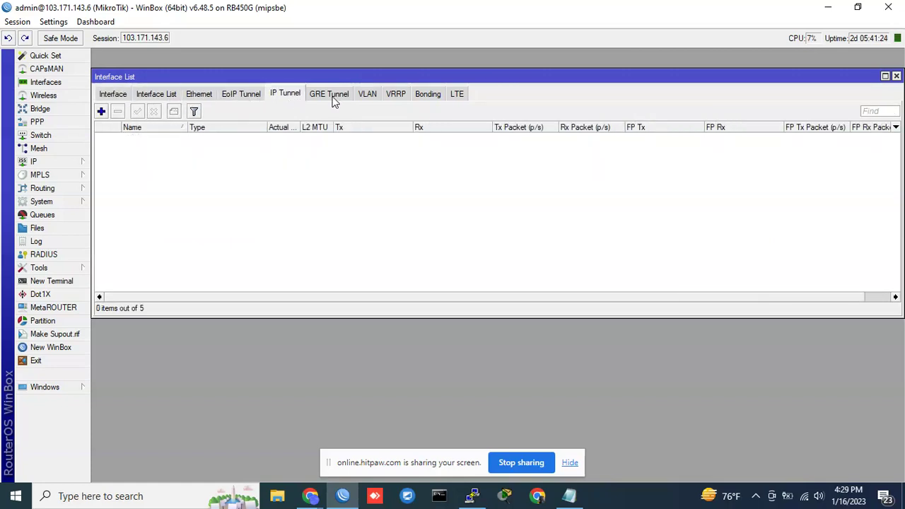
click(333, 97)
click(367, 99)
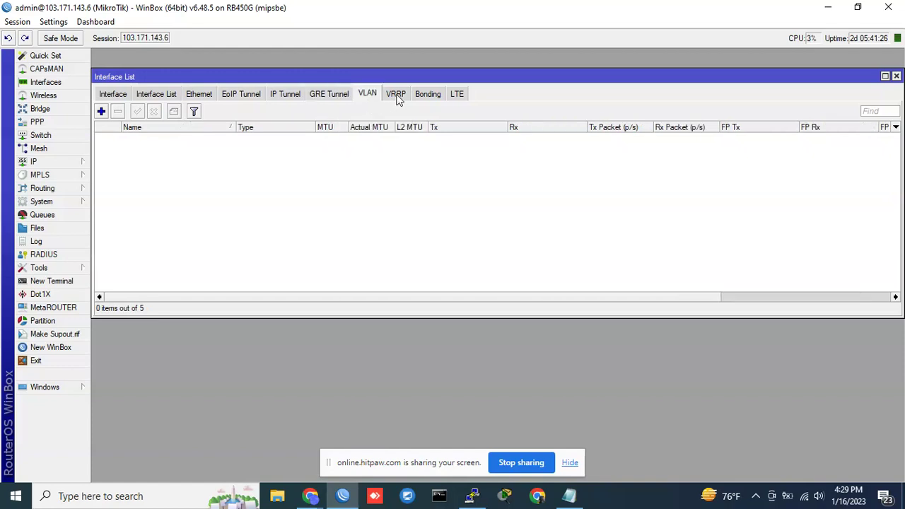
click(398, 99)
click(429, 97)
click(456, 97)
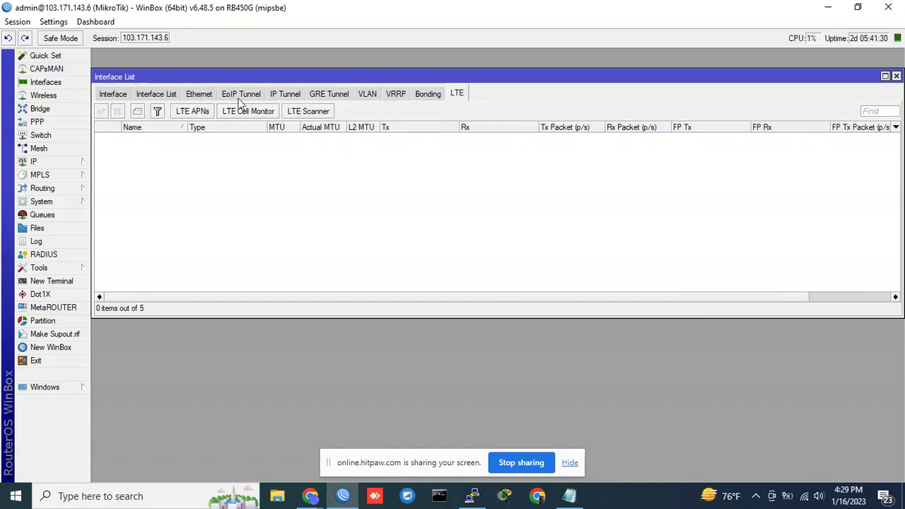
click(199, 94)
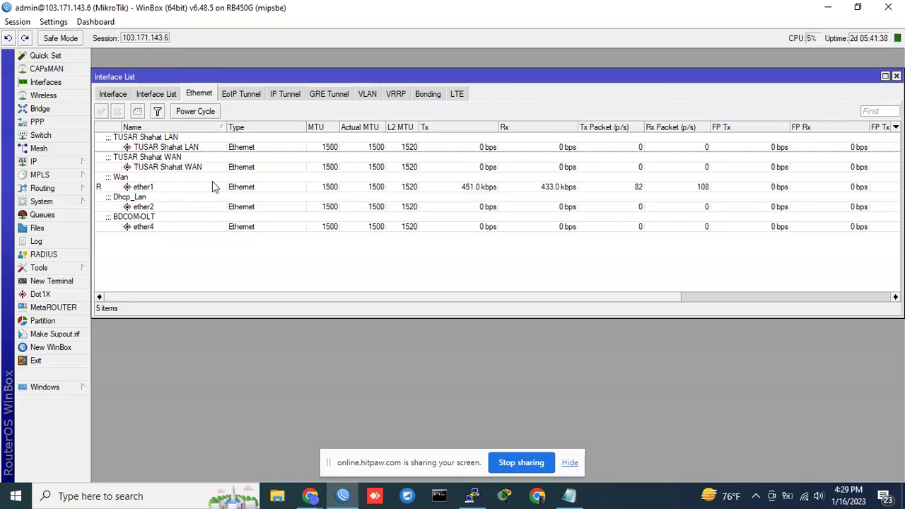
Step: Open the LAN Ethernet interface's settings and try to replace its comment with "Ether"
double_click(191, 148)
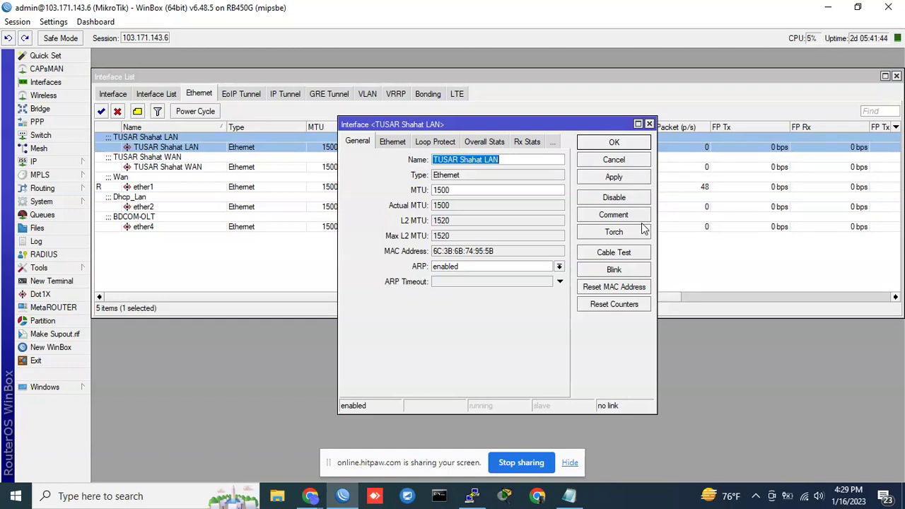
click(625, 216)
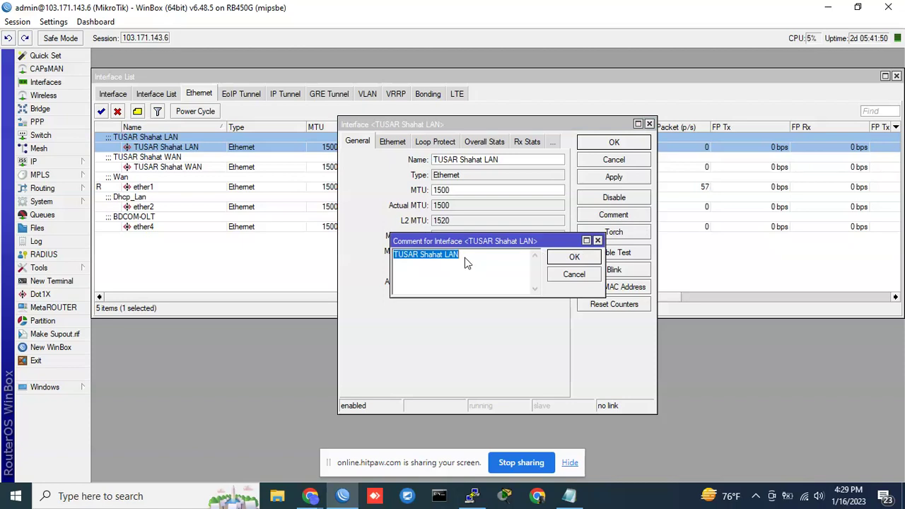
key(BackSpace)
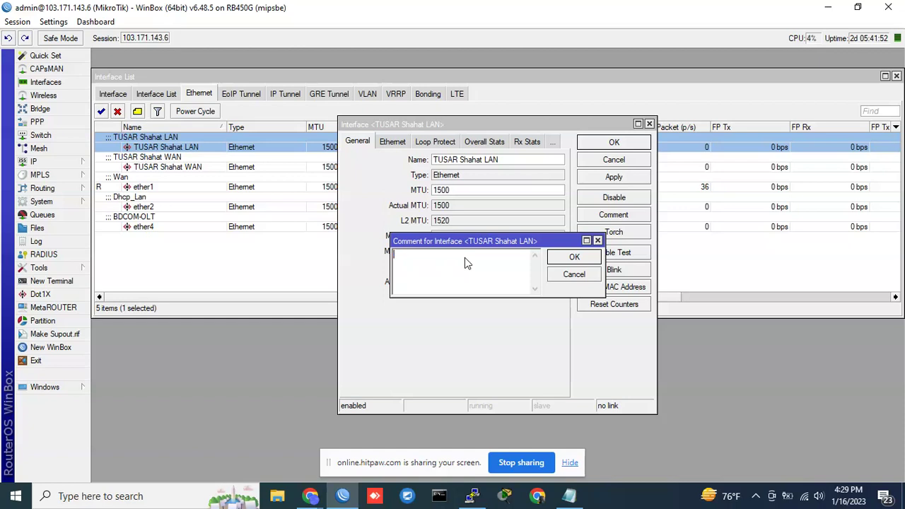
text(Ether)
click(597, 241)
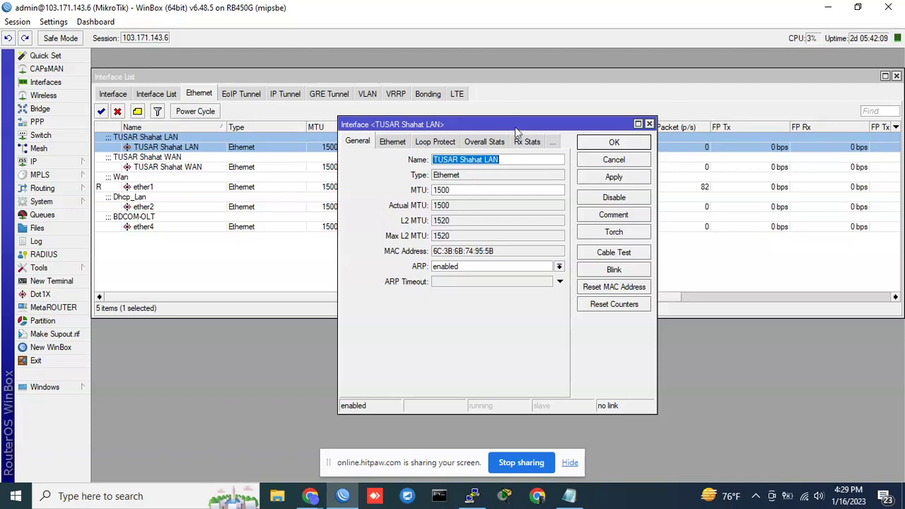
Step: Move the LAN interface's settings window aside and open a new terminal positioned below the first interface rows
drag(516, 129, 726, 82)
drag(713, 114, 640, 113)
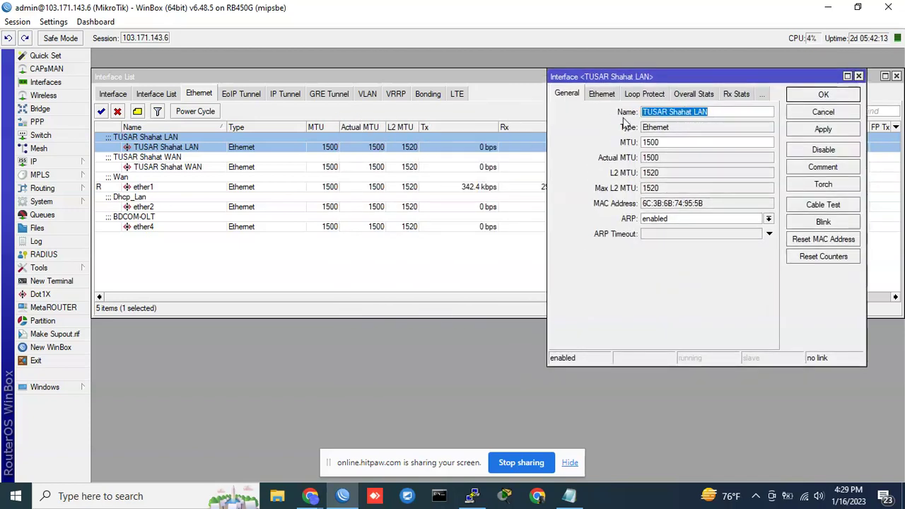
click(53, 281)
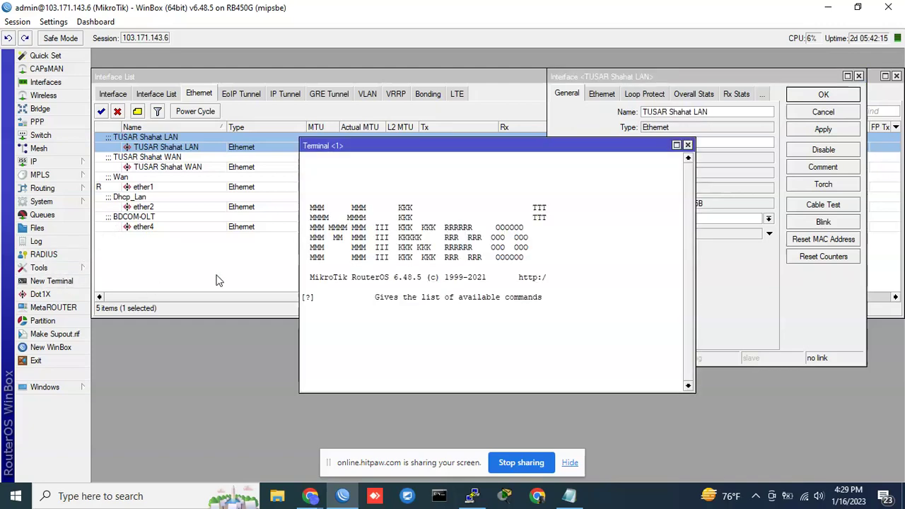
drag(329, 146, 272, 181)
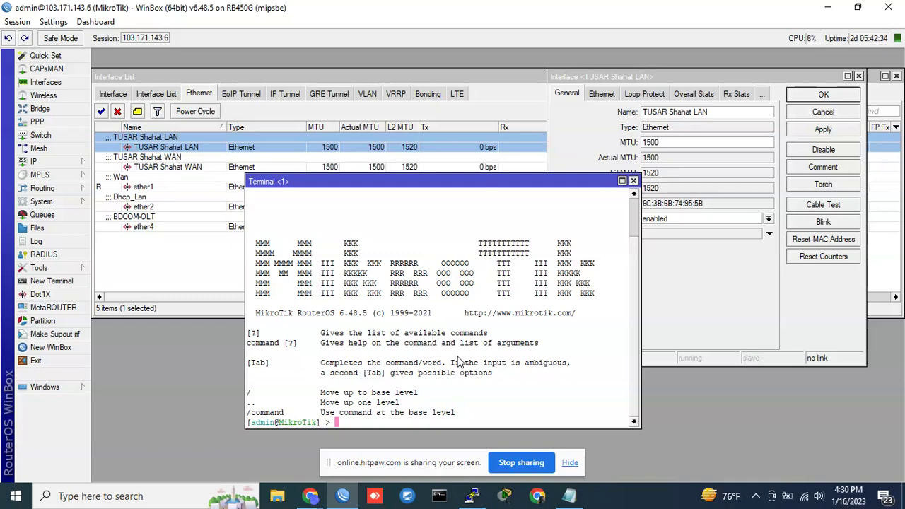
text(ip address p)
key(Tab)
key(BackSpace)
key(BackSpace)
key(BackSpace)
key(BackSpace)
key(BackSpace)
key(BackSpace)
key(BackSpace)
key(BackSpace)
key(BackSpace)
key(BackSpace)
key(BackSpace)
key(BackSpace)
key(BackSpace)
key(BackSpace)
key(BackSpace)
key(BackSpace)
Step: Run "interface ethernet print" in the terminal to list the Ethernet interfaces
text(n)
key(Tab)
text(e)
key(Tab)
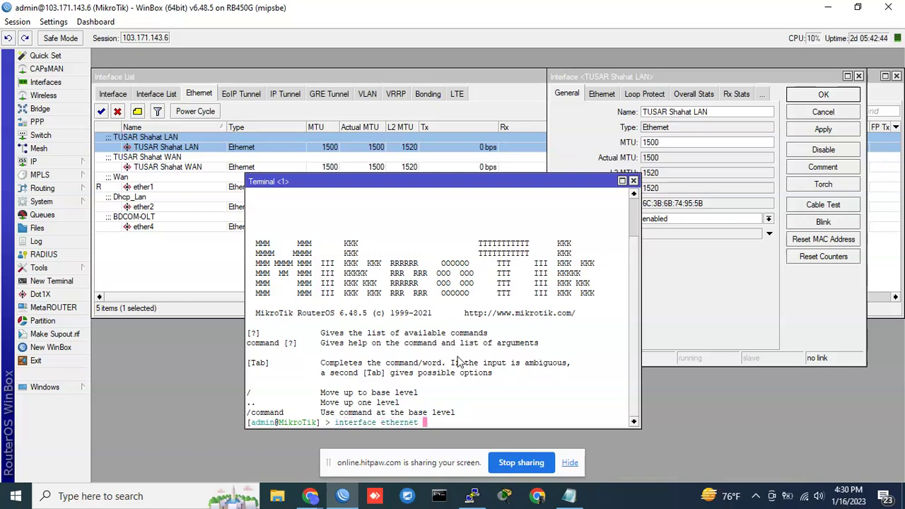
text(p)
key(Tab)
key(Return)
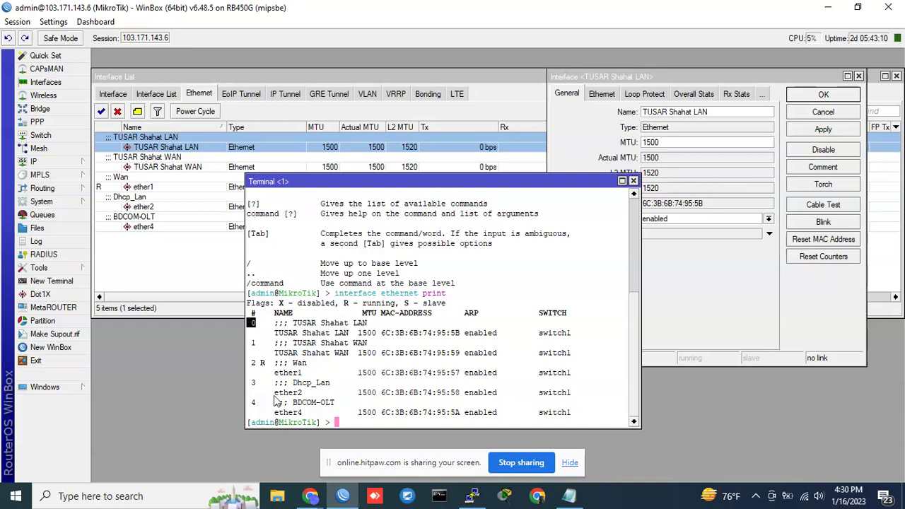
Step: Highlight the interface ethernet print command and the index numbers 4 and 0 in the terminal listing
drag(261, 403, 248, 403)
drag(263, 323, 251, 324)
drag(450, 293, 333, 295)
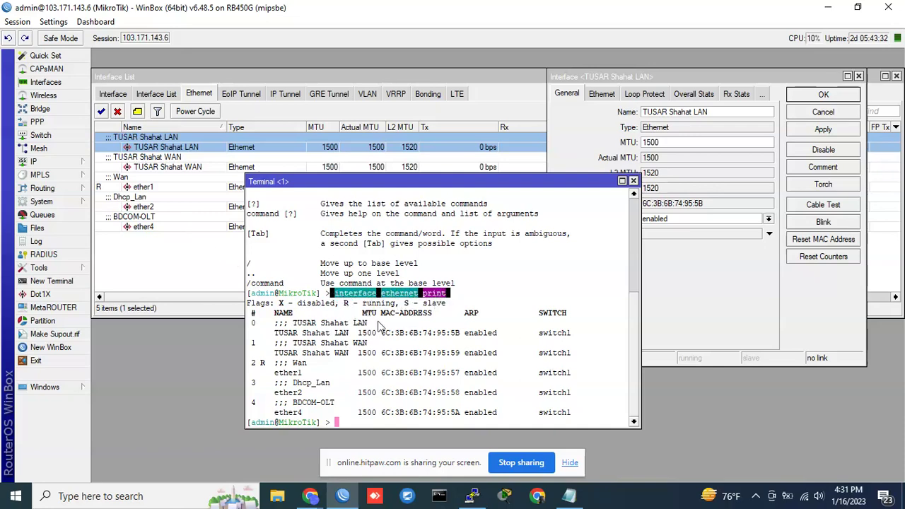
double_click(254, 323)
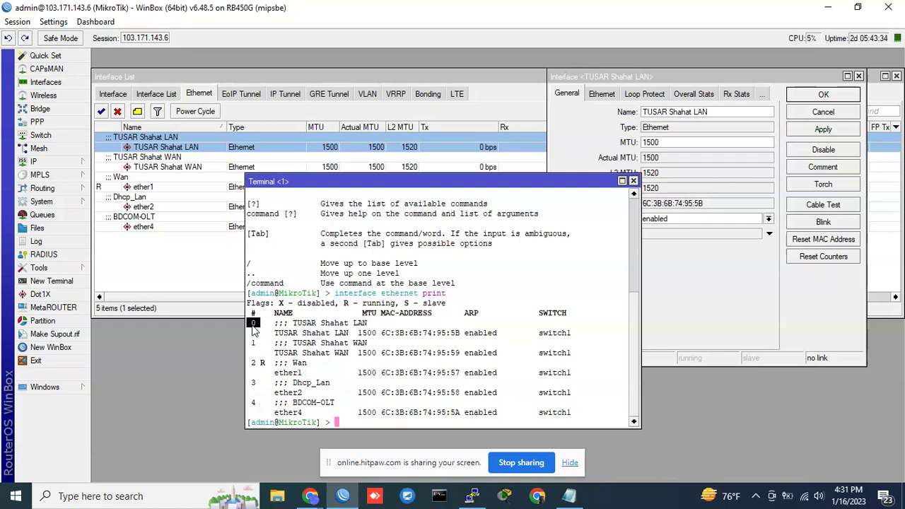
Step: Disable the LAN Ethernet interface from the Interface List and re-enable it
double_click(253, 314)
double_click(255, 324)
click(436, 150)
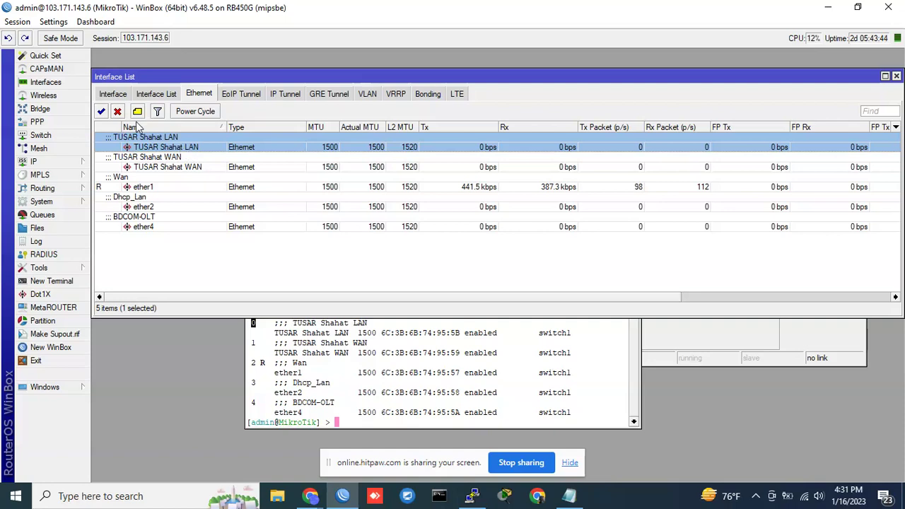
click(203, 177)
click(192, 147)
click(181, 167)
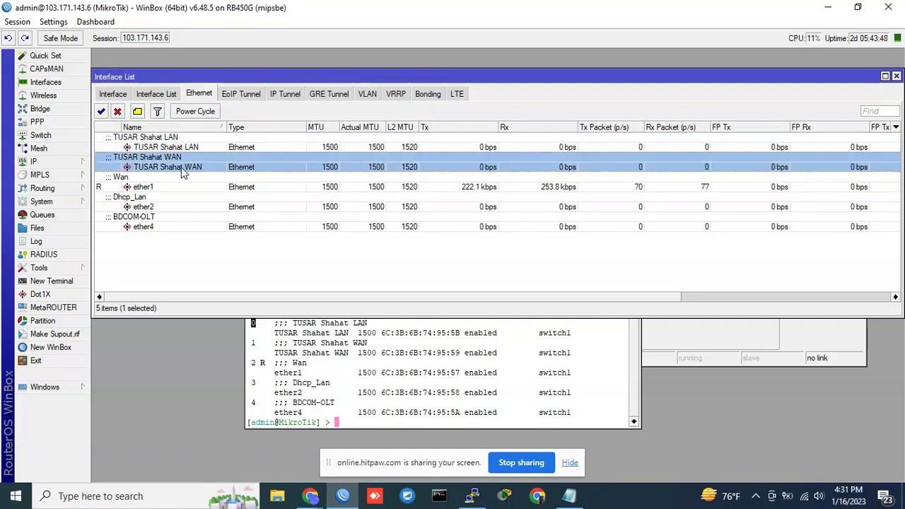
click(176, 181)
click(177, 167)
click(177, 147)
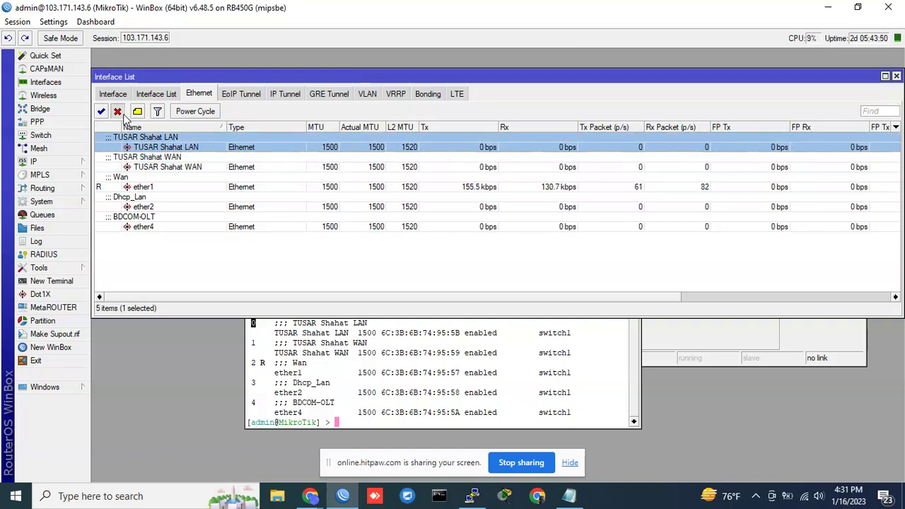
click(117, 111)
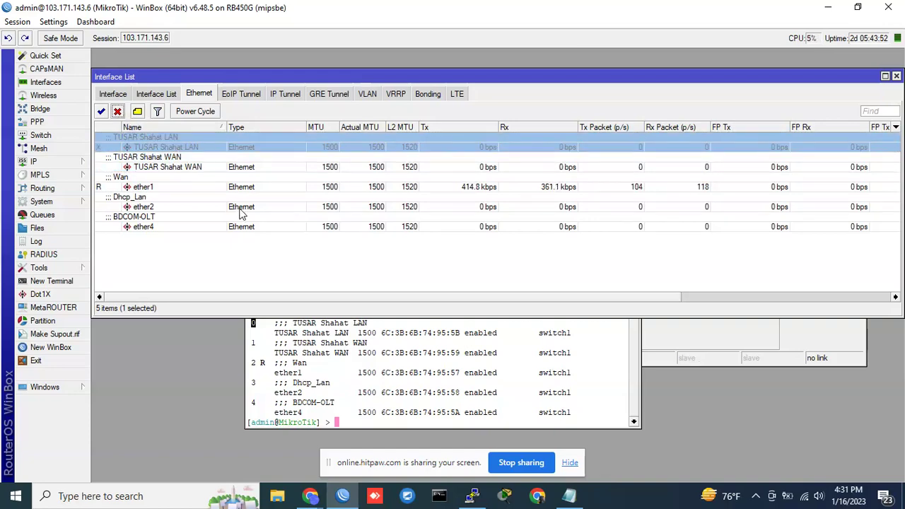
click(102, 112)
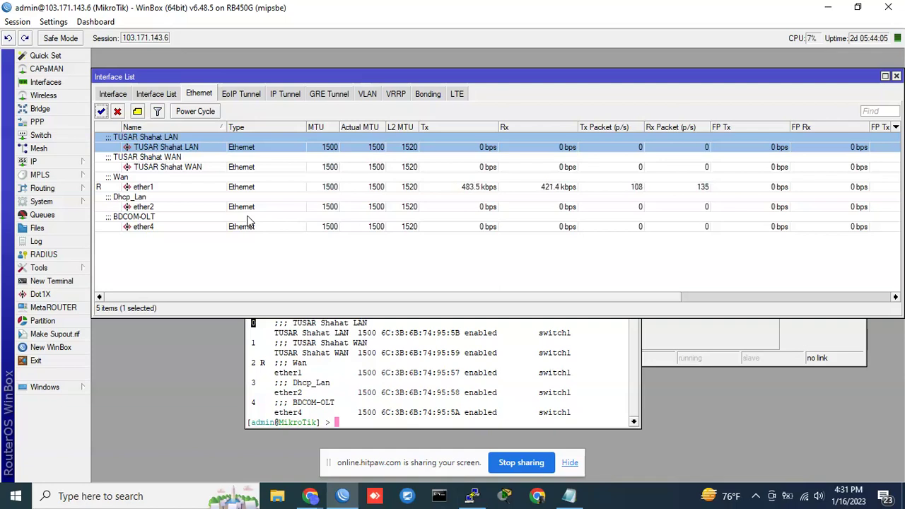
Step: Look through the ether2, ether1 and WAN entries, view the WAN interface's settings, and reselect the LAN interface in the list
click(166, 205)
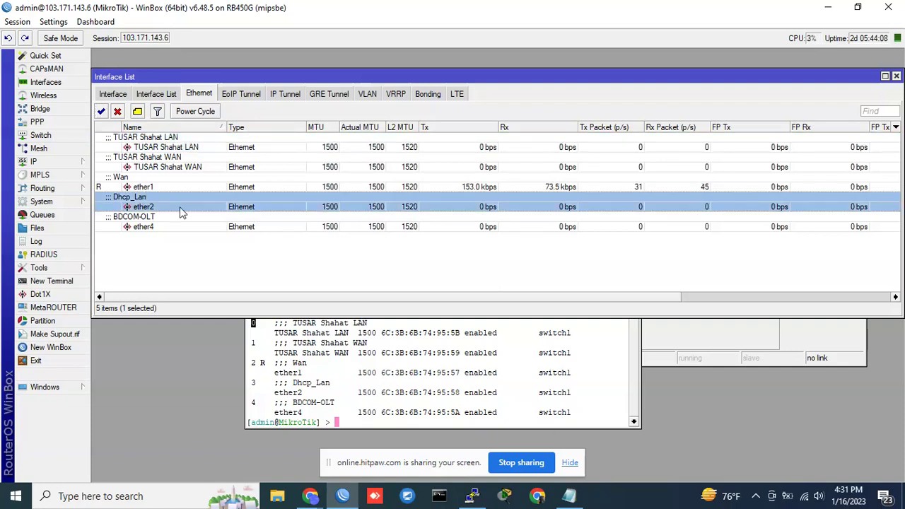
key(Up)
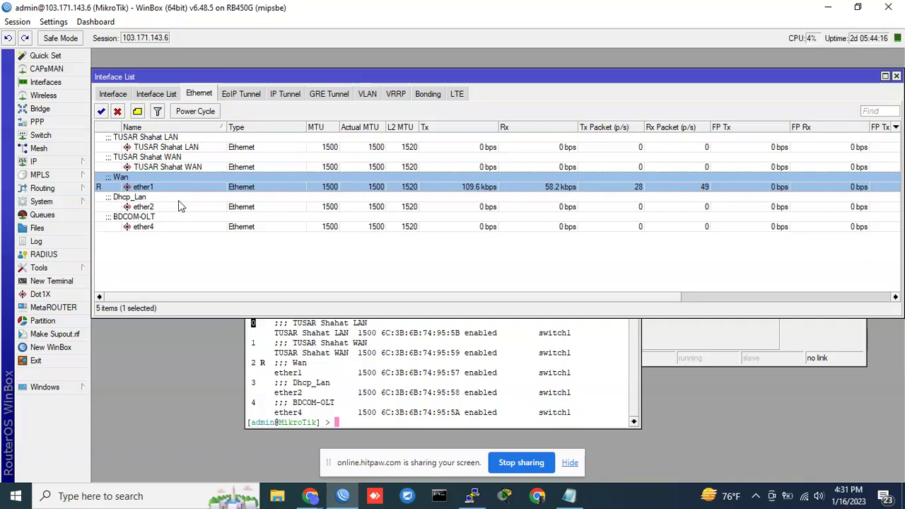
click(151, 168)
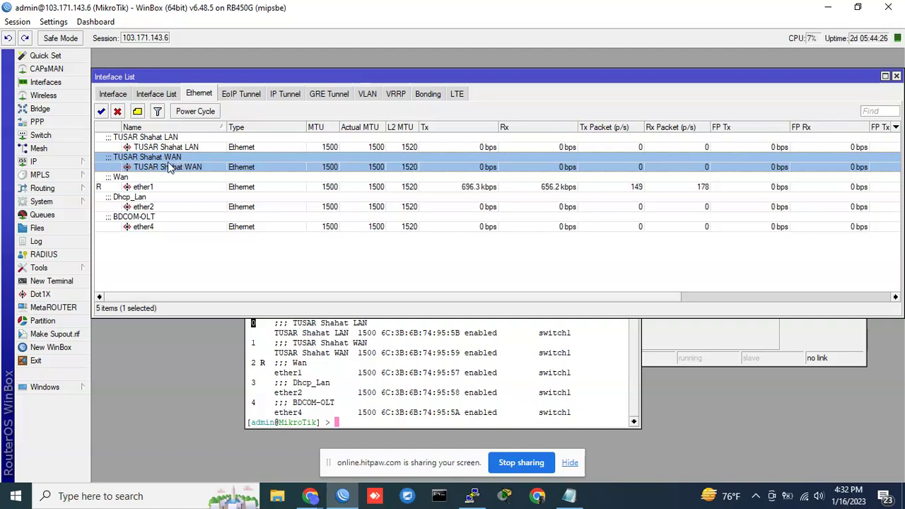
double_click(169, 164)
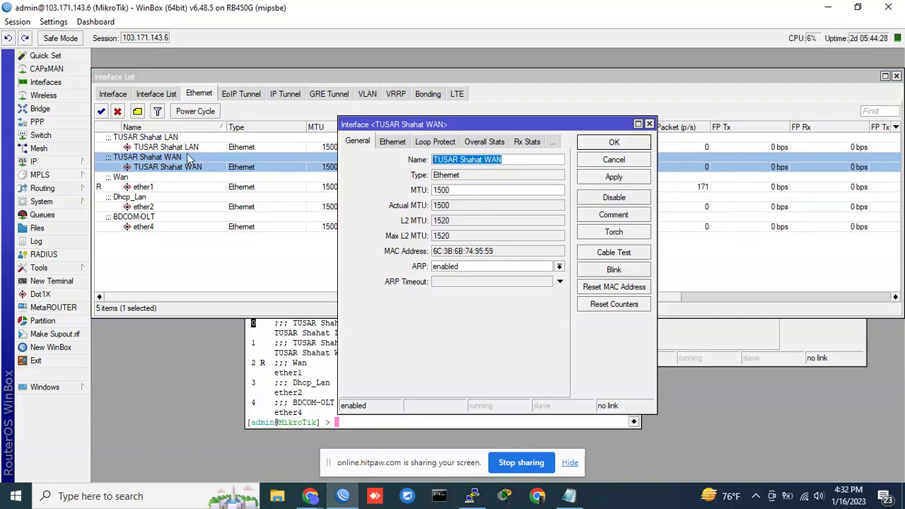
click(188, 150)
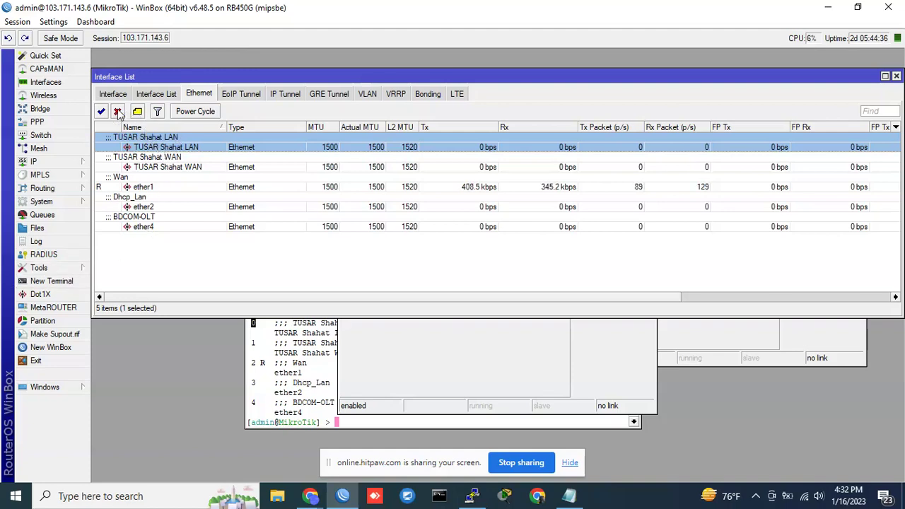
Step: Open a new terminal placed just below the LAN interface row and run "interface ethernet print" in it
click(78, 283)
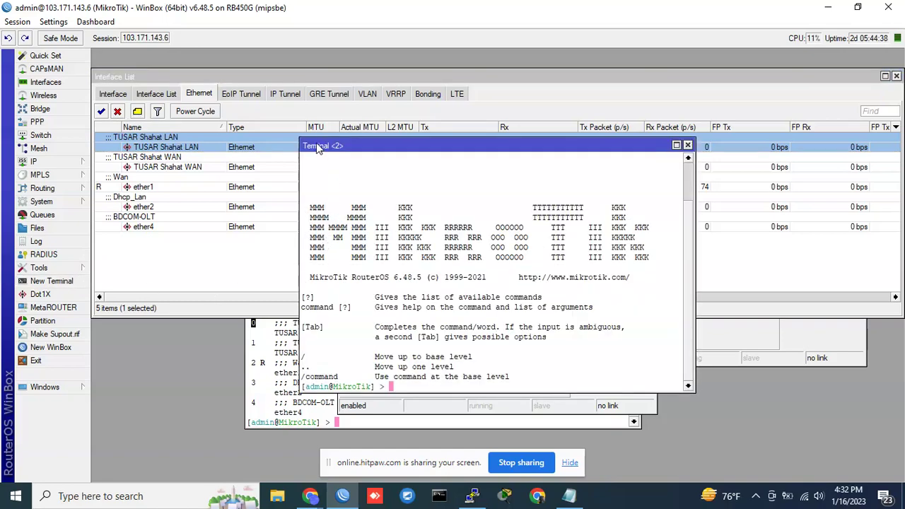
drag(300, 140, 111, 170)
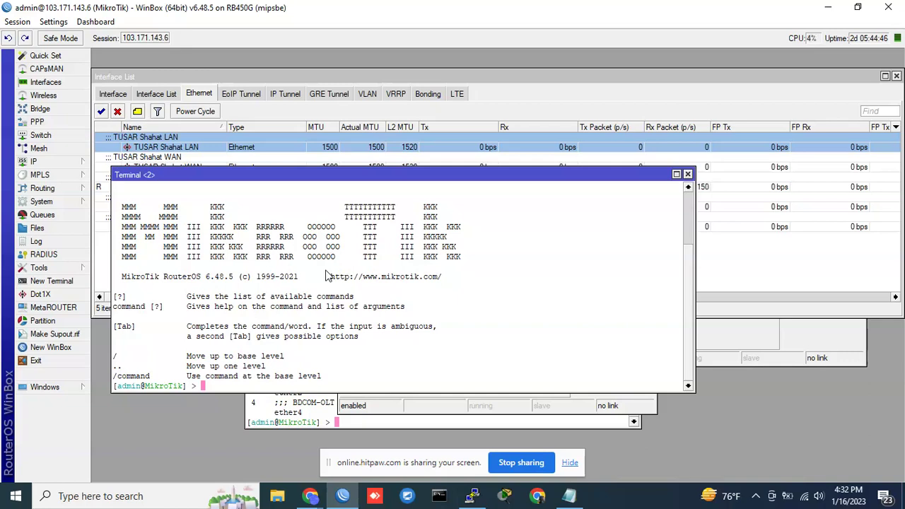
text(interface ethernet )
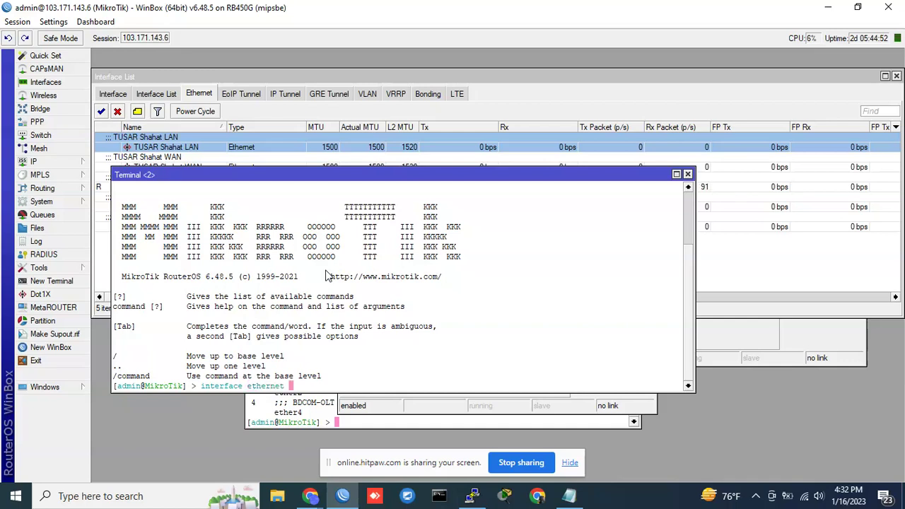
text(print)
key(Return)
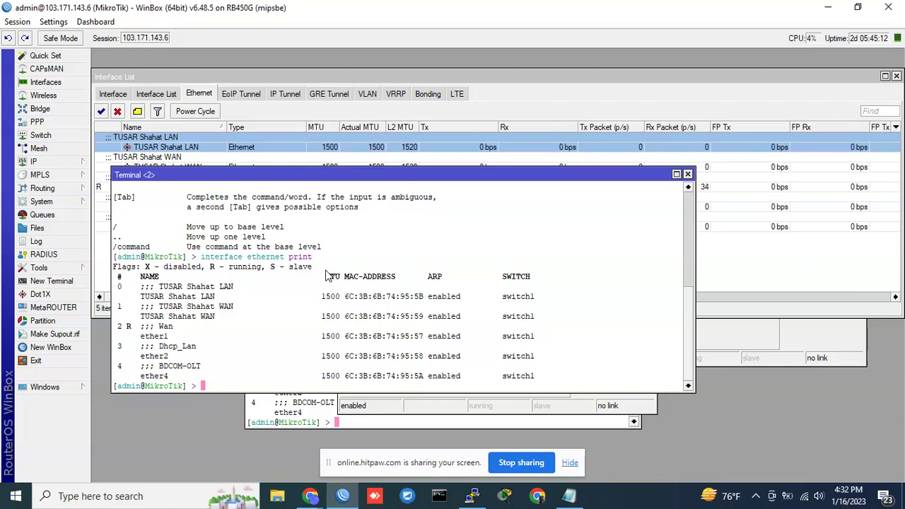
Step: Disable the LAN interface from the terminal with "interface ethernet disable numbers=0"
click(119, 287)
text(interface ethernet )
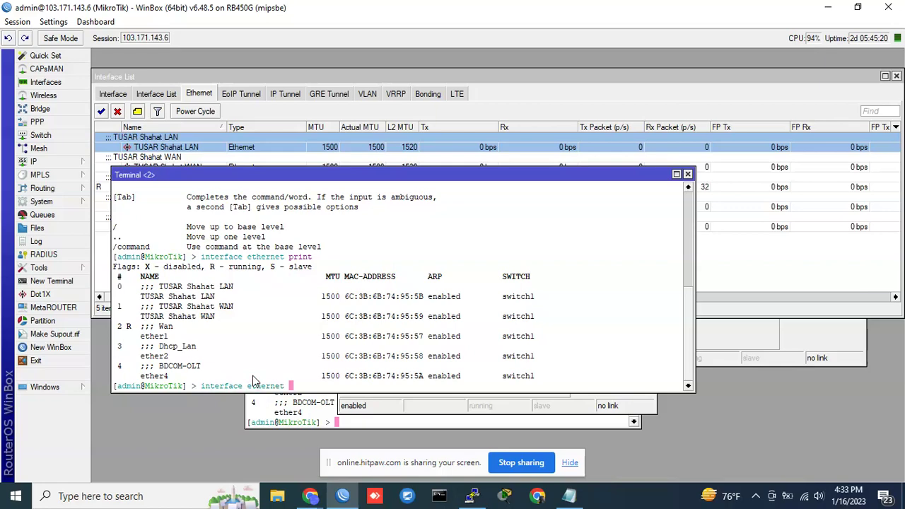
text(disable numb)
key(Tab)
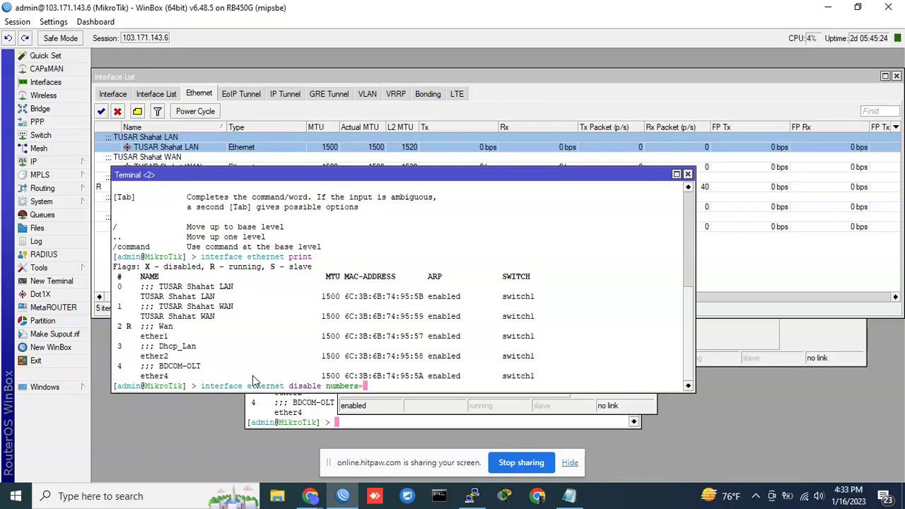
text(0)
double_click(120, 288)
click(446, 329)
key(Return)
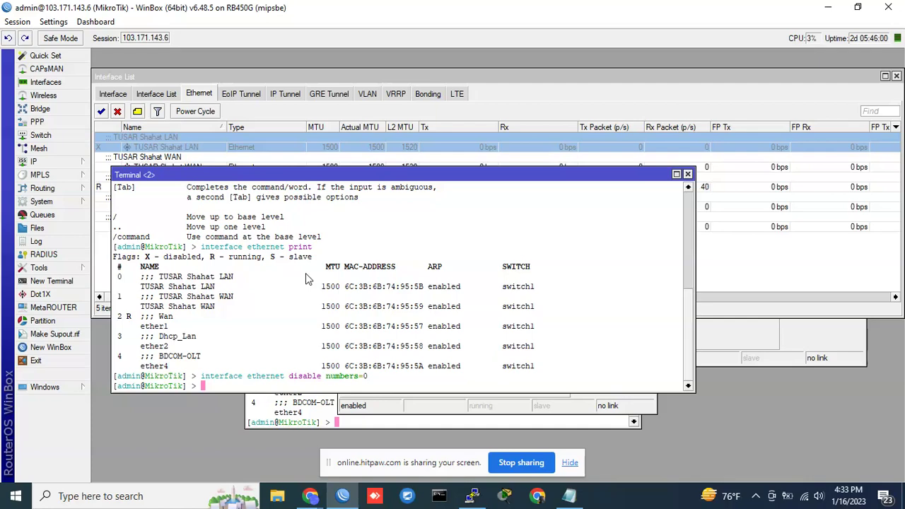
Step: Rework the previous command into "interface ethernet enable numbers=0" and run it to re-enable the LAN interface
key(Up)
key(BackSpace)
key(BackSpace)
key(BackSpace)
key(BackSpace)
key(BackSpace)
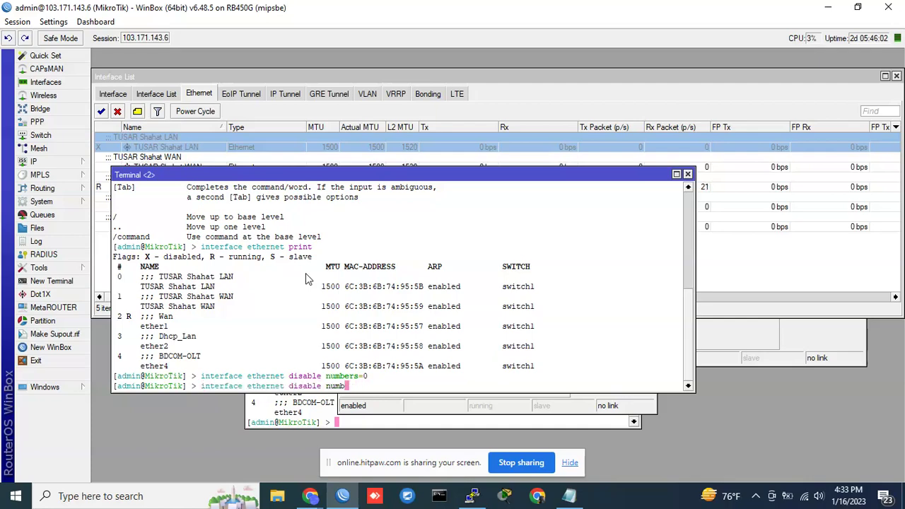
key(BackSpace)
key(BackSpace)
key(BackSpace)
key(BackSpace)
key(BackSpace)
key(BackSpace)
key(BackSpace)
key(BackSpace)
key(BackSpace)
key(BackSpace)
key(BackSpace)
key(BackSpace)
text(enable numbers=)
double_click(121, 276)
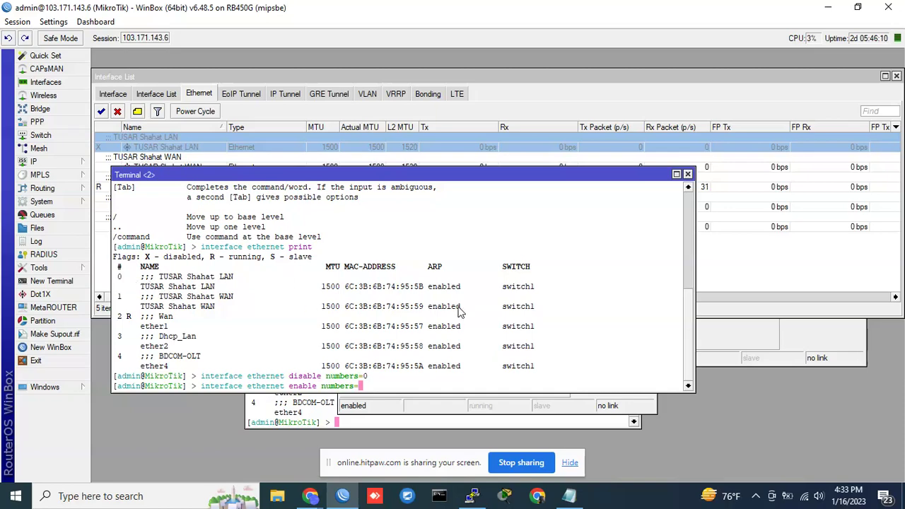
text(0)
key(Return)
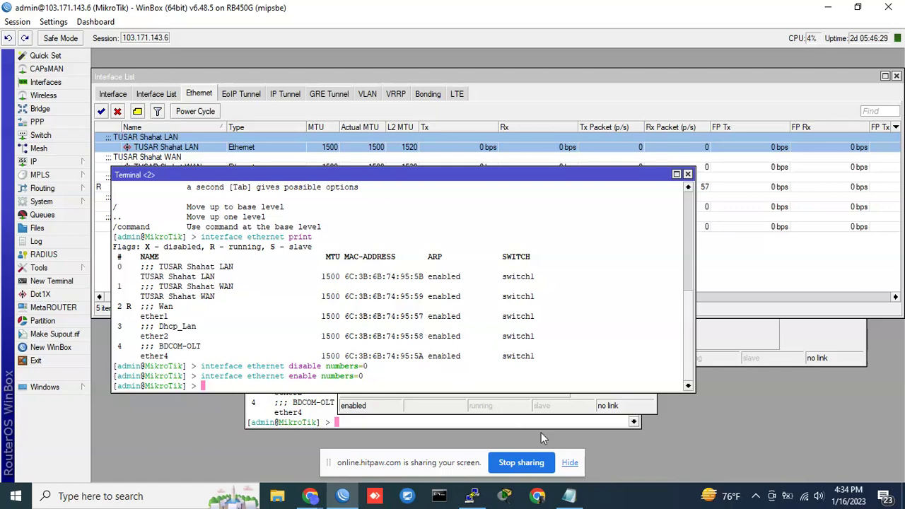
Step: Switch to the Notepad topic list, highlight the "Loopback Interface create" item, and return to WinBox
click(569, 496)
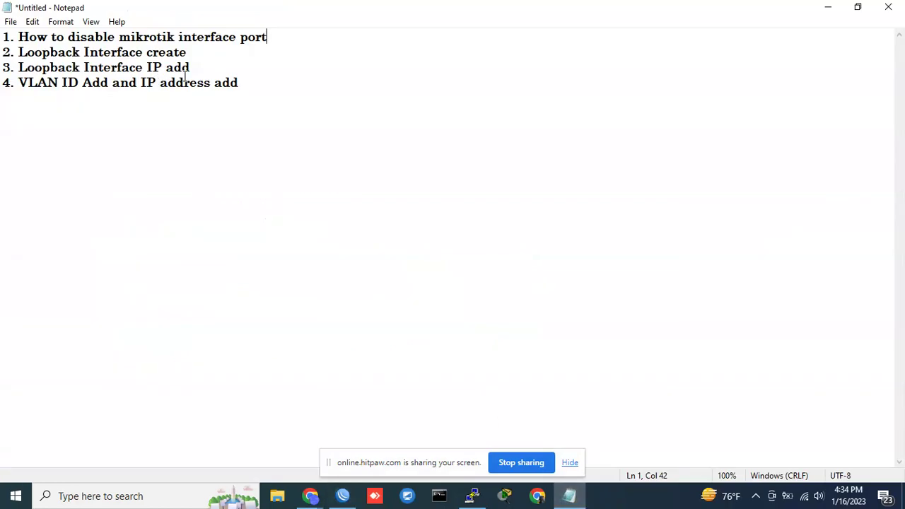
drag(196, 55, 27, 54)
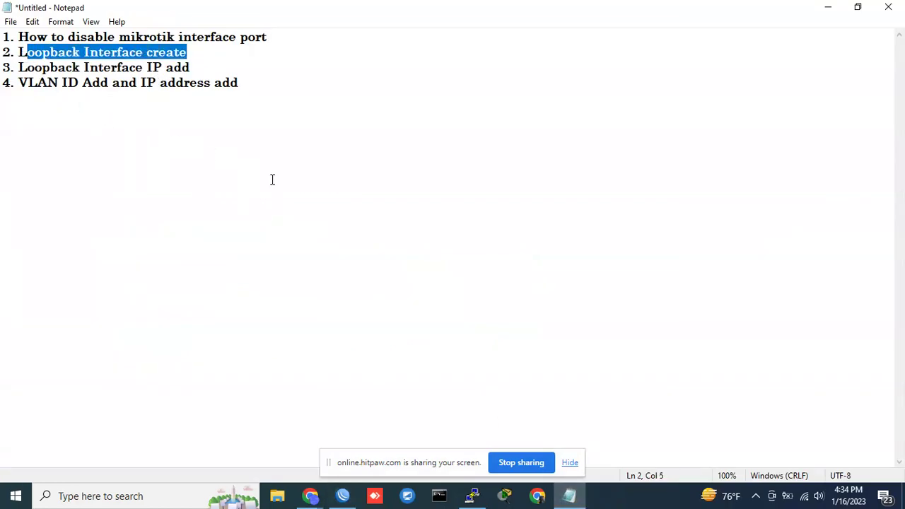
click(828, 10)
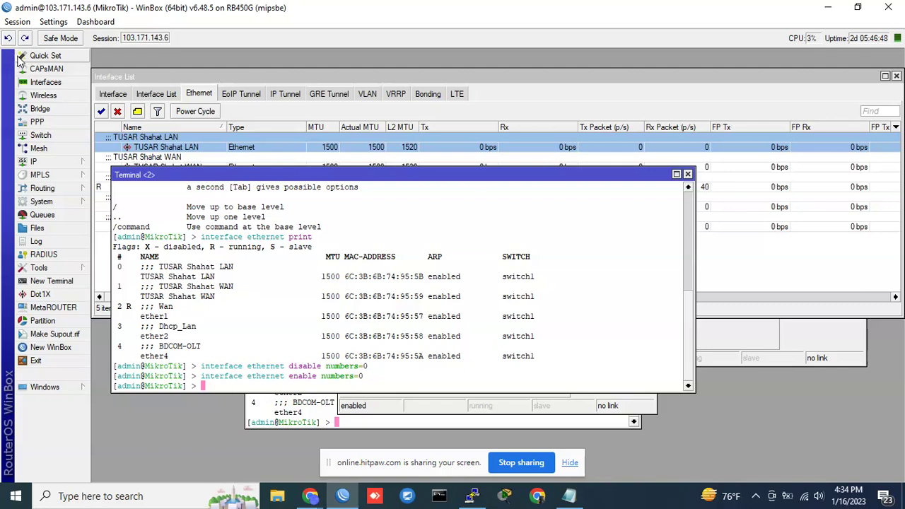
Step: Close all open WinBox windows and create a new bridge interface named Loopback with the default STP settings
click(17, 21)
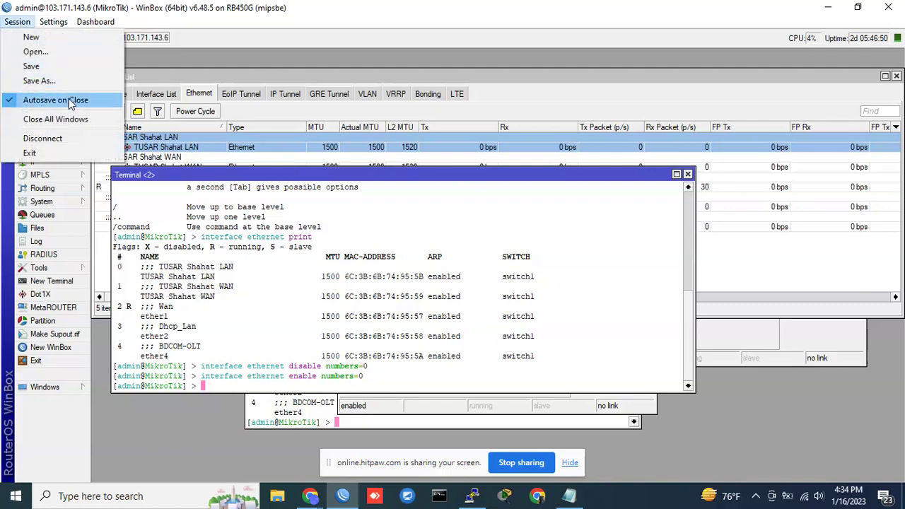
click(63, 120)
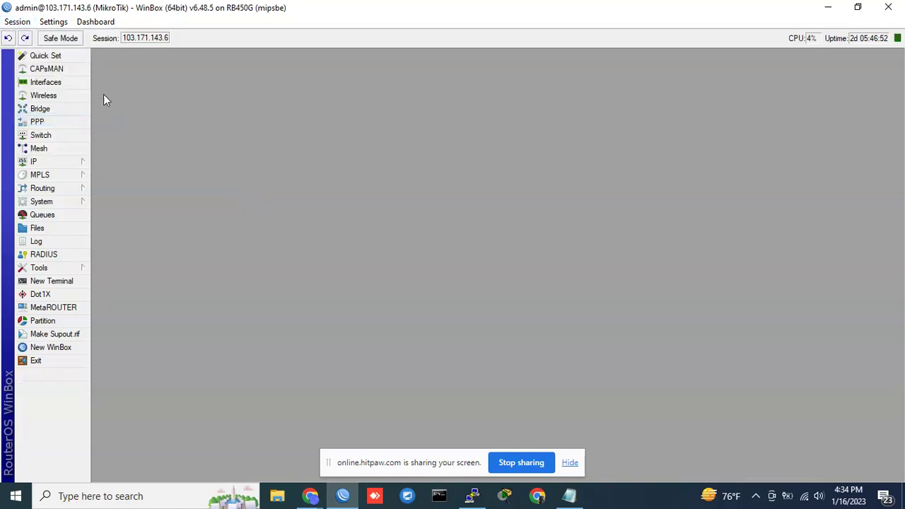
click(56, 112)
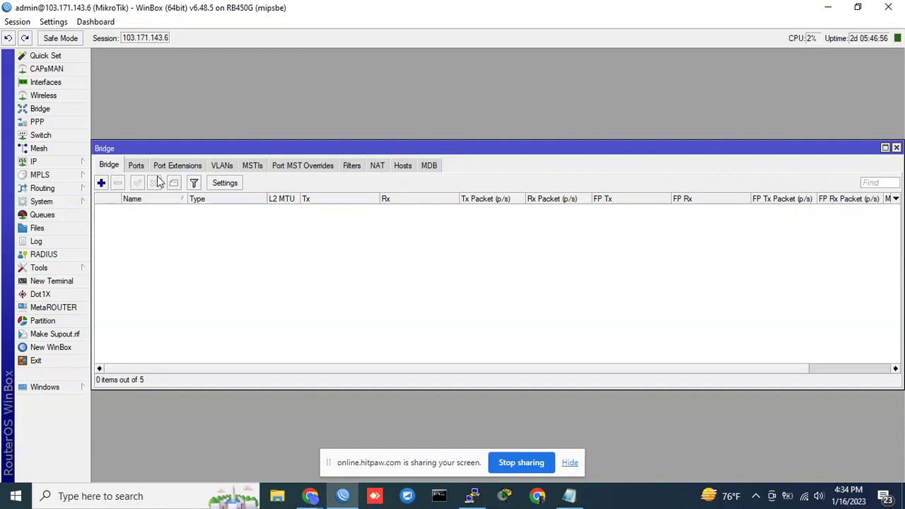
click(102, 183)
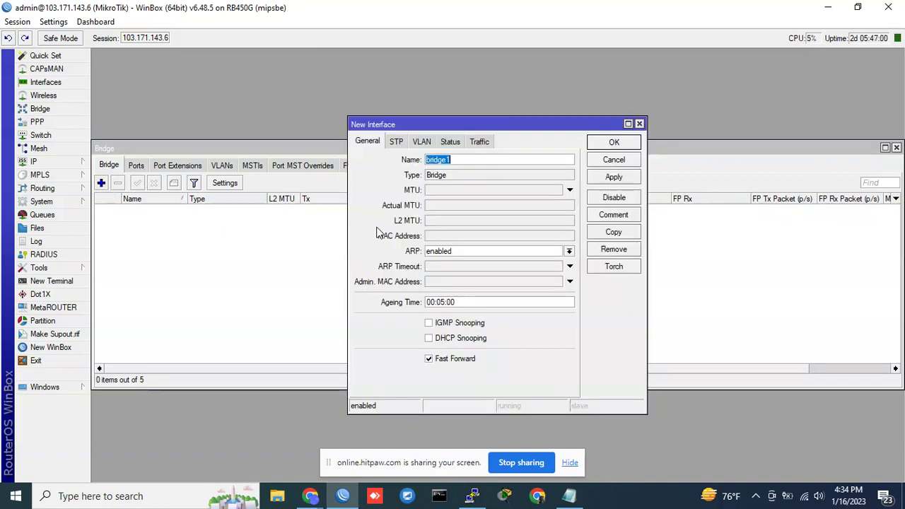
text(Loob)
text(pback)
click(398, 143)
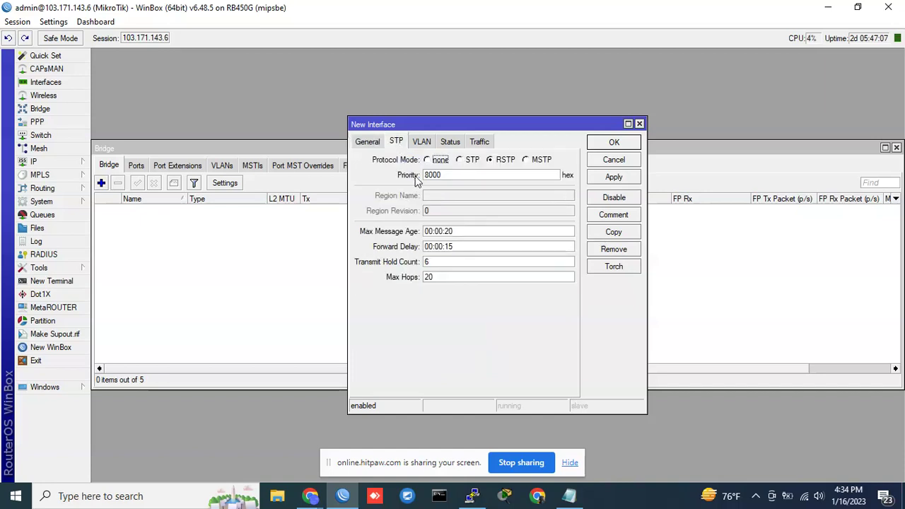
click(627, 182)
click(619, 145)
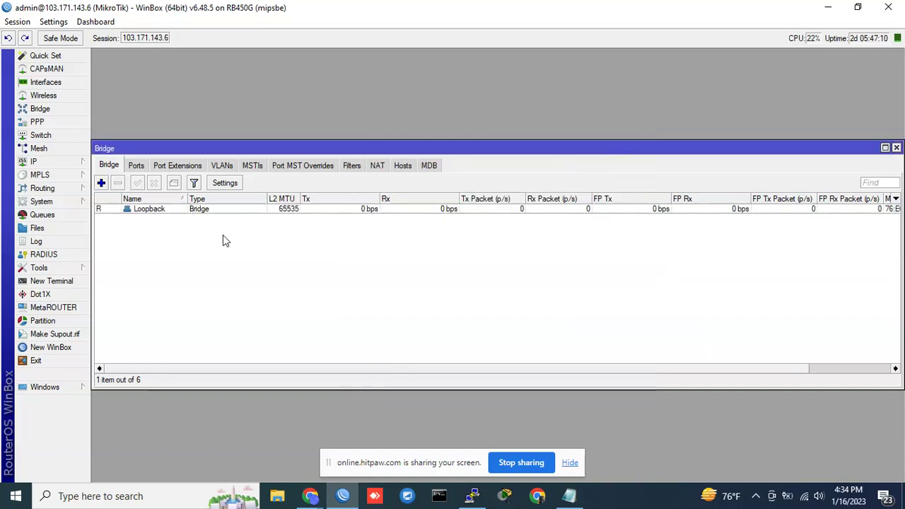
Step: Add the IP address 172.16.254.2 to the Loopback interface in the router's address list
click(151, 210)
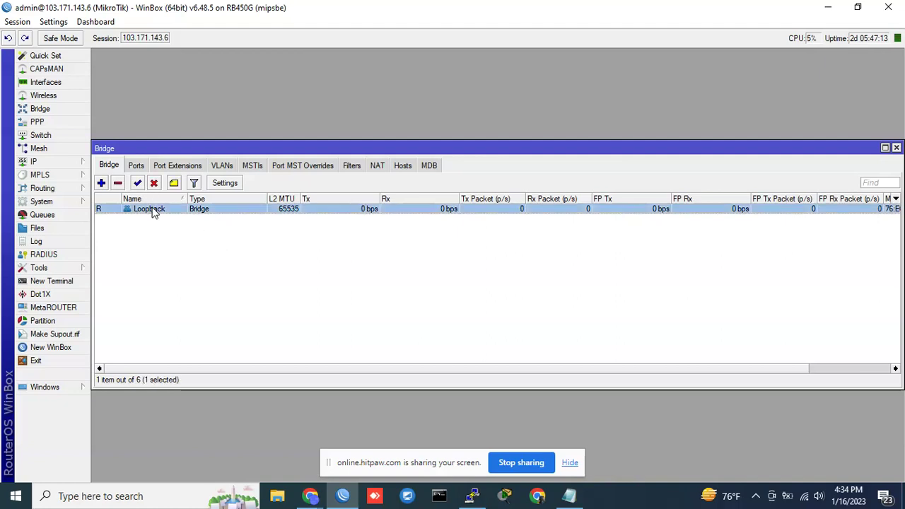
click(79, 163)
click(61, 162)
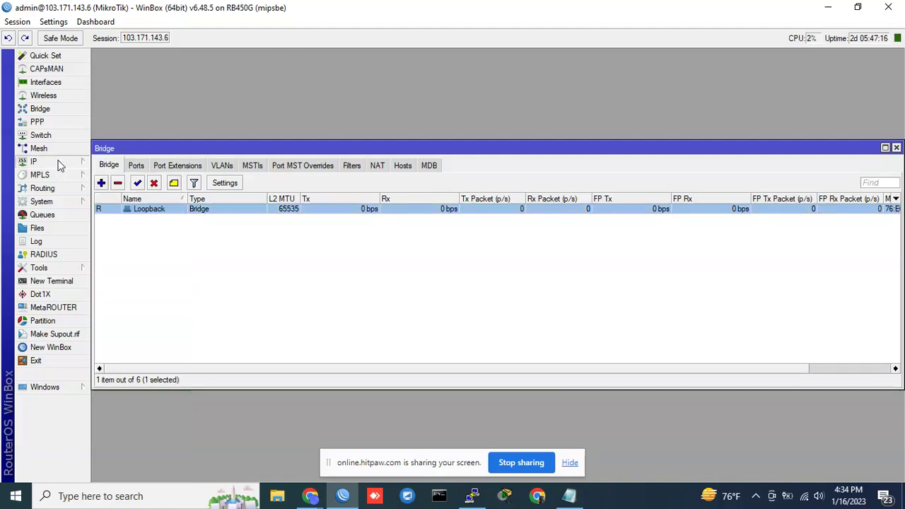
click(61, 163)
click(125, 187)
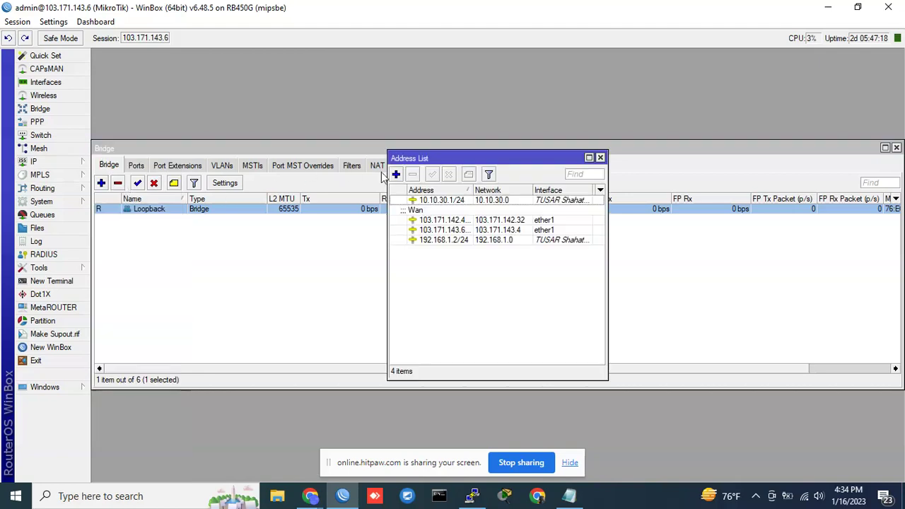
click(396, 174)
text(172.16.)
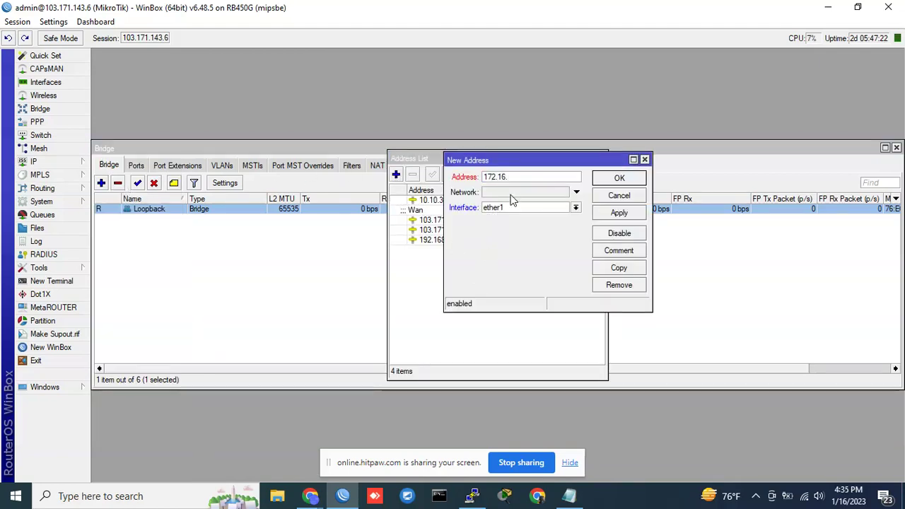
text(254.2)
click(514, 211)
click(527, 216)
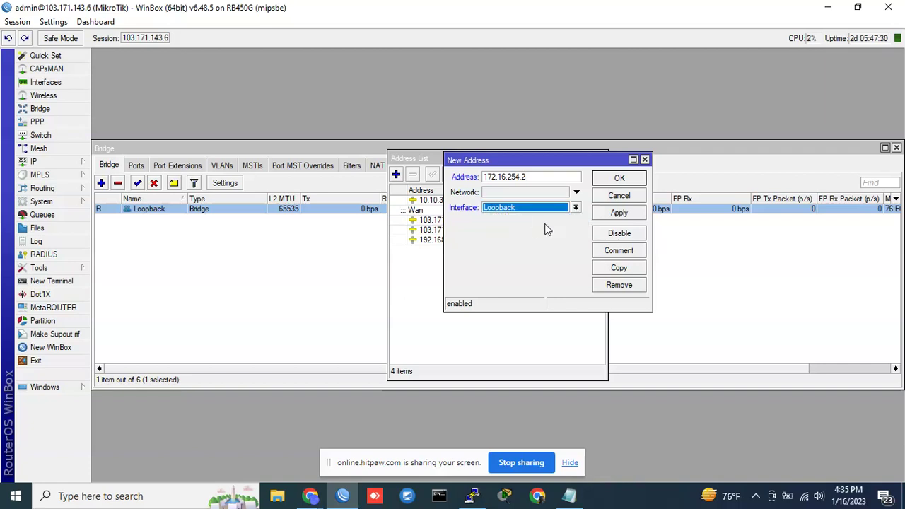
click(620, 213)
click(620, 178)
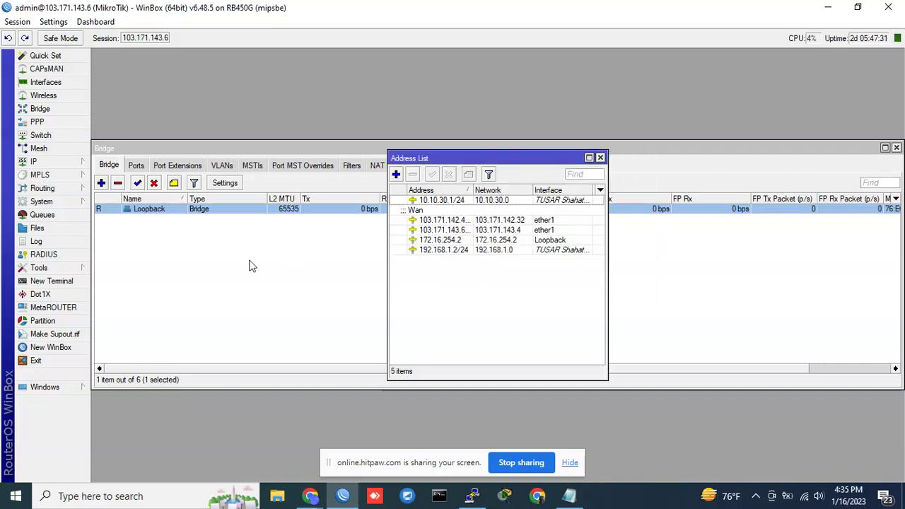
Step: Select the Loopback entry in the address list, open a new terminal, and arrange the two windows apart
click(544, 242)
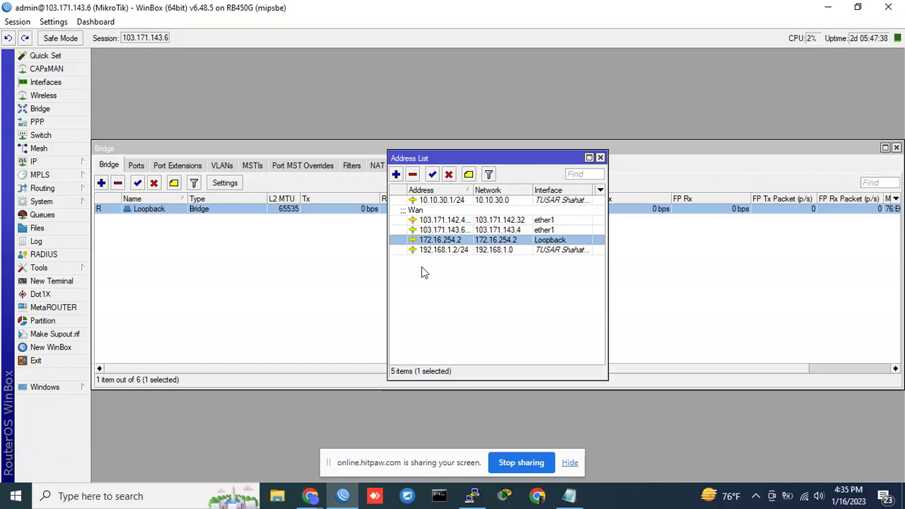
click(71, 283)
drag(415, 150, 531, 92)
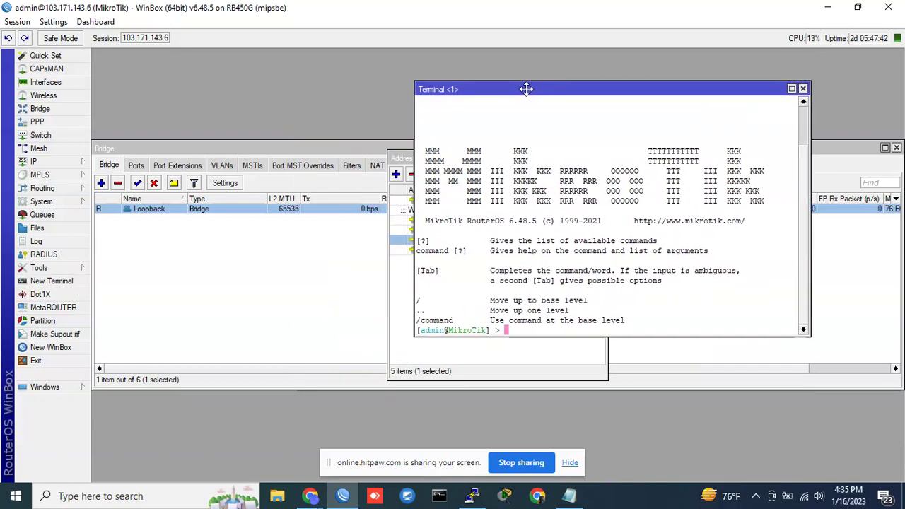
click(391, 159)
drag(391, 159, 229, 135)
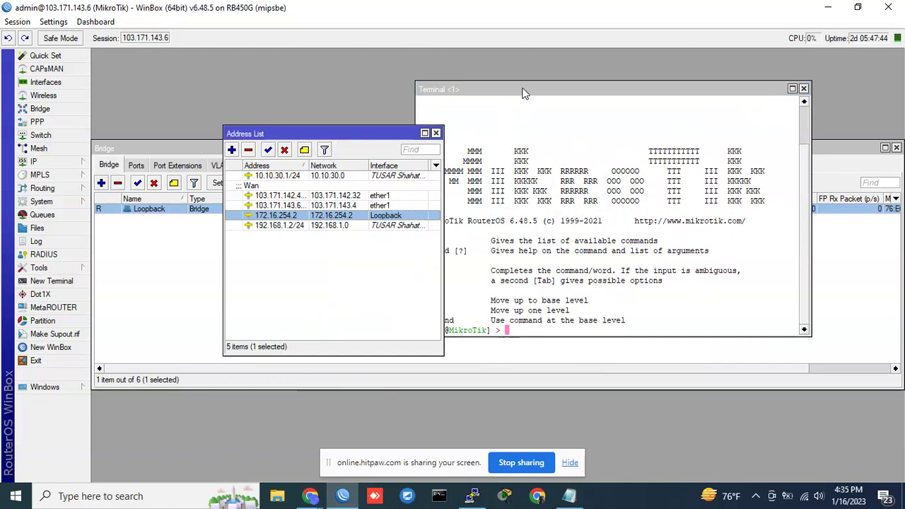
click(566, 253)
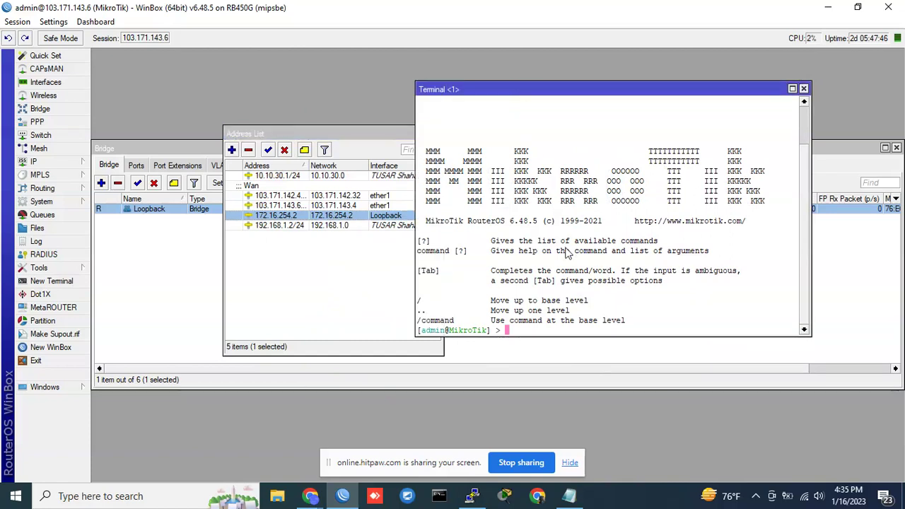
Step: Enter the terminal command "interface bridge add name=loopback10 protocol-mode=" without running it
text(interface bridge )
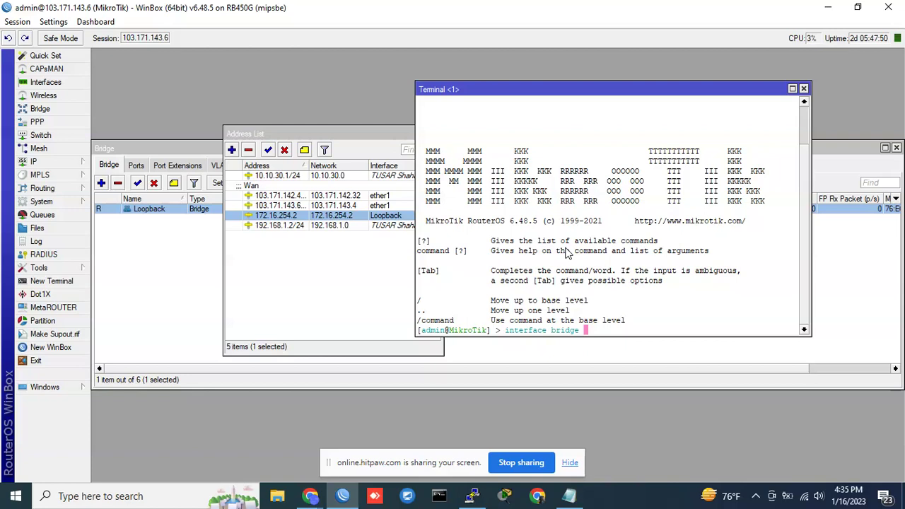
text(add)
key(BackSpace)
key(BackSpace)
key(BackSpace)
key(BackSpace)
text(add )
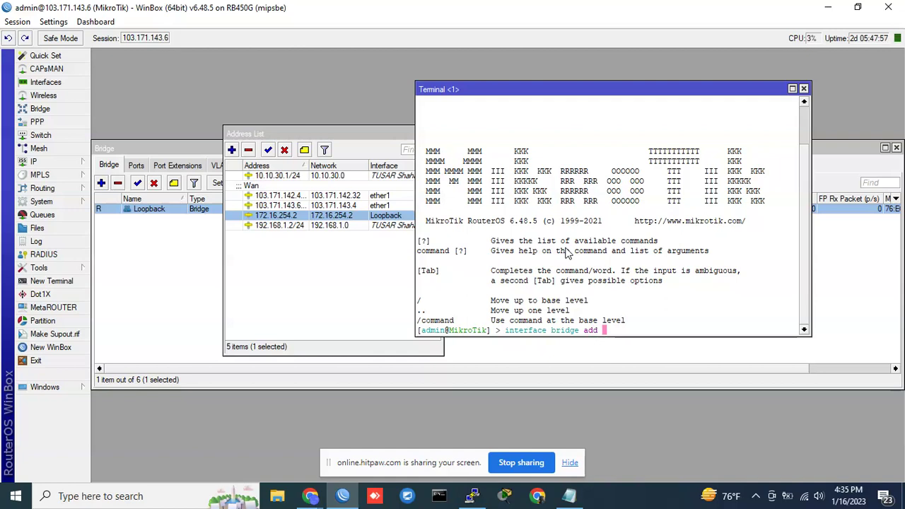
text(name=loob)
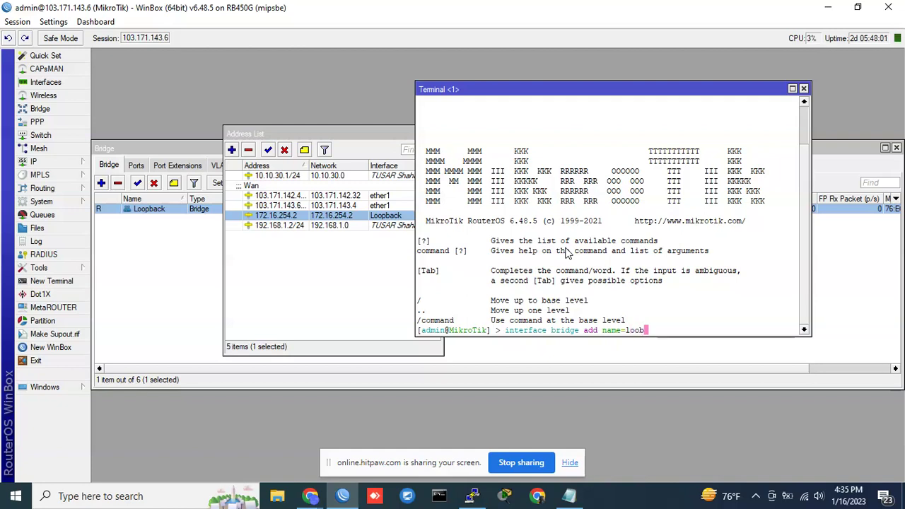
key(BackSpace)
text(pback10 pro)
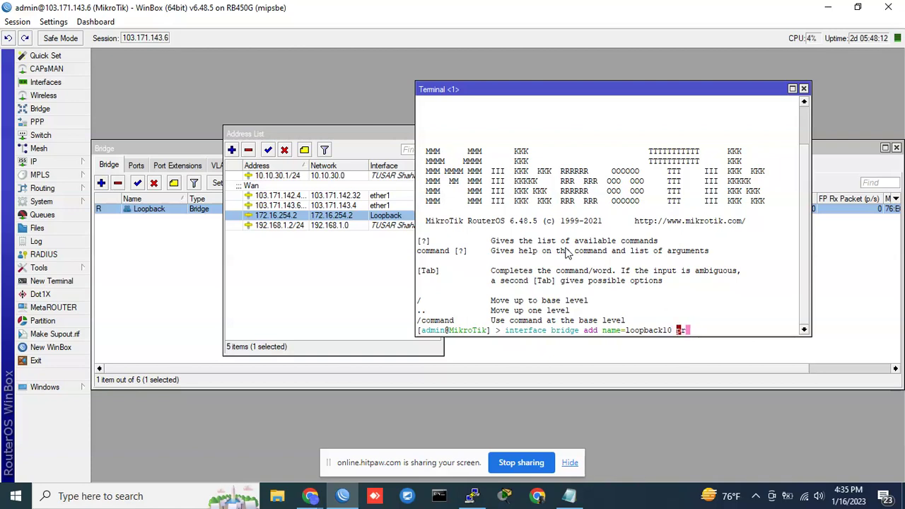
key(Tab)
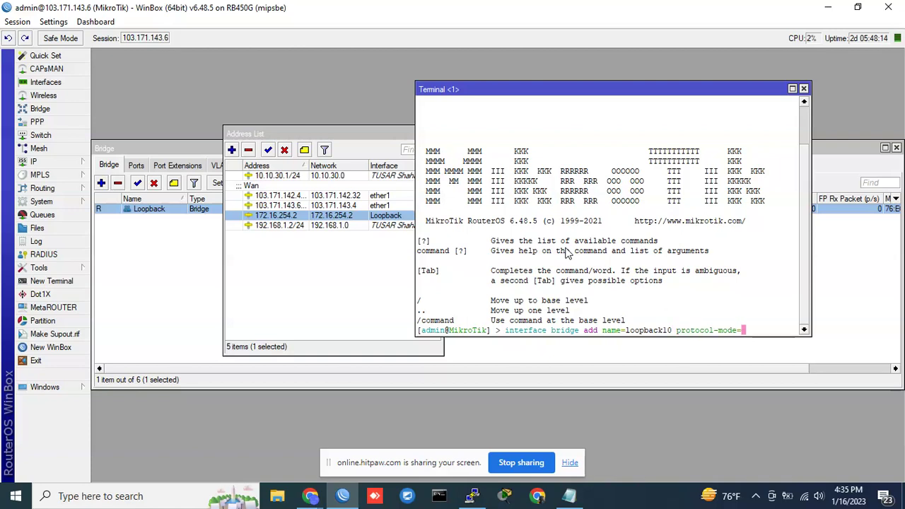
Step: Check the existing Loopback bridge's STP settings, then complete the command with "none" as the protocol mode and run it
click(145, 216)
double_click(144, 216)
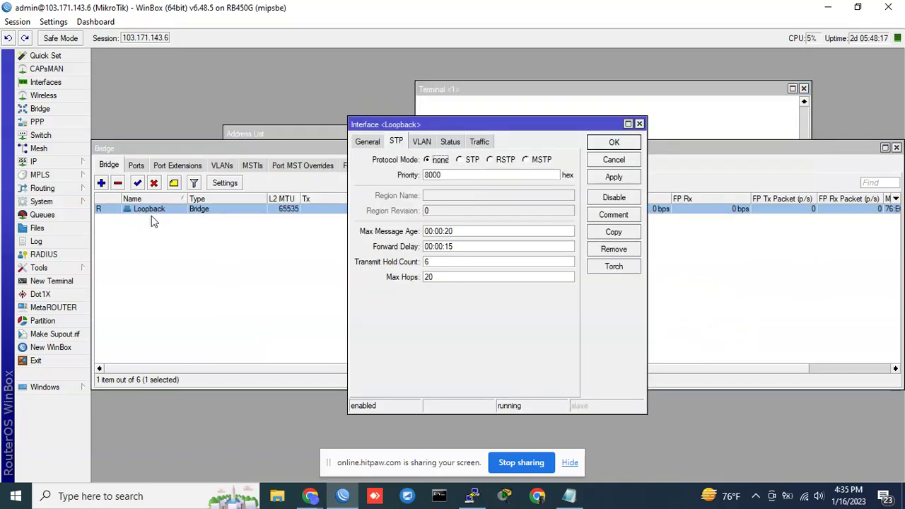
click(368, 141)
click(398, 144)
click(640, 125)
click(592, 112)
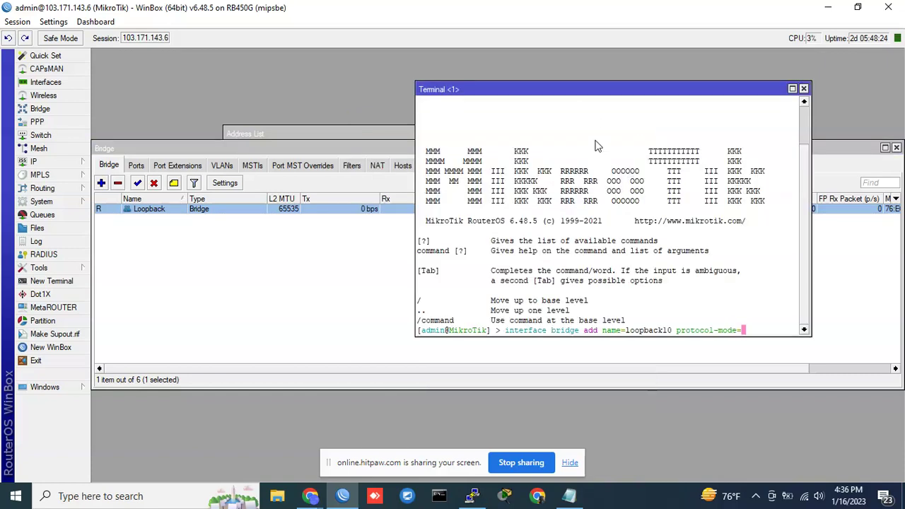
text(none)
key(Return)
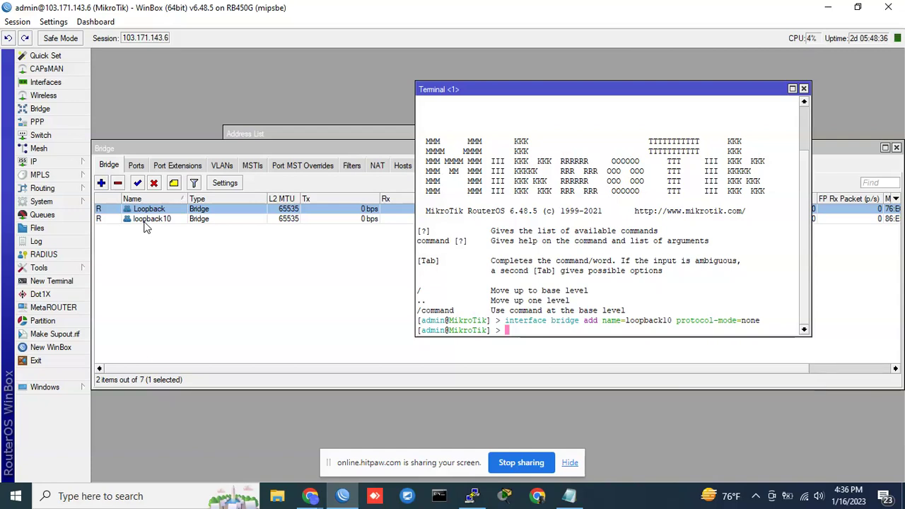
text(interface)
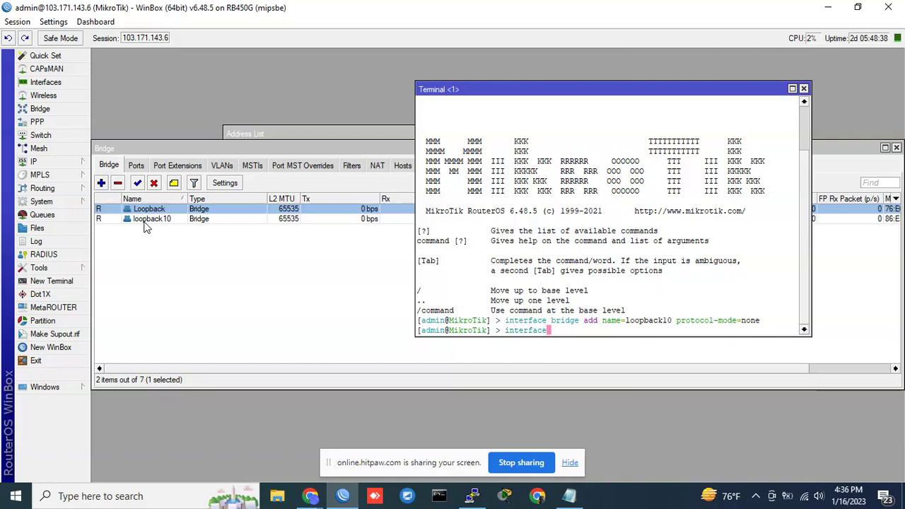
key(BackSpace)
key(BackSpace)
key(BackSpace)
key(BackSpace)
key(BackSpace)
key(BackSpace)
Step: Enter the terminal command "ip address add address=172.60.60.2 interface=loopback10" without running it
text(ip address add address=in)
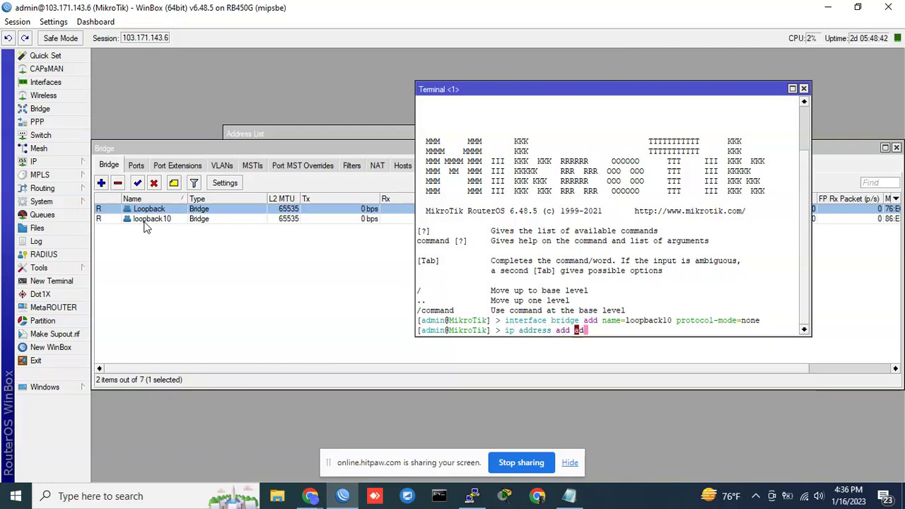
key(BackSpace)
key(BackSpace)
text(172.60.60.)
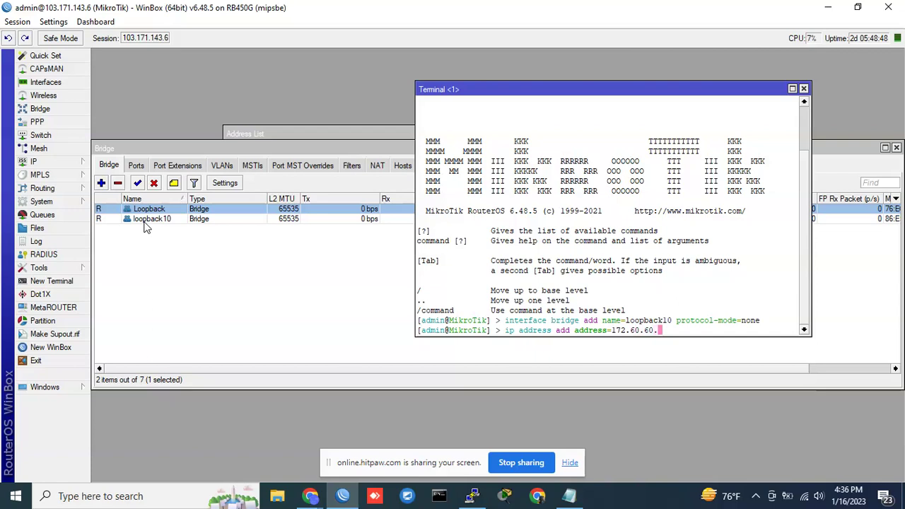
text(2 )
text(in)
key(Tab)
text(loopback10)
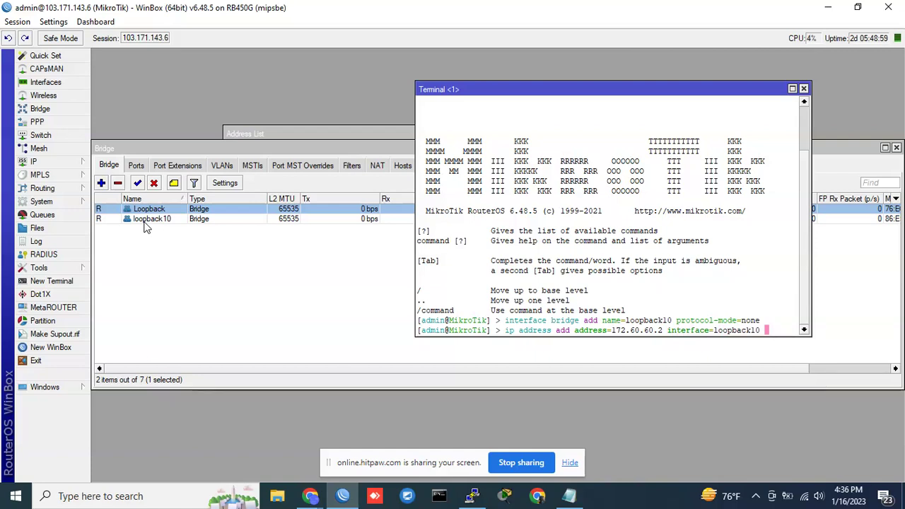
Step: Erase and re-enter loopback10 as the command's interface using name completion, and run the command to assign the address
key(BackSpace)
key(BackSpace)
key(BackSpace)
key(BackSpace)
key(BackSpace)
key(BackSpace)
key(BackSpace)
key(BackSpace)
key(BackSpace)
key(BackSpace)
key(BackSpace)
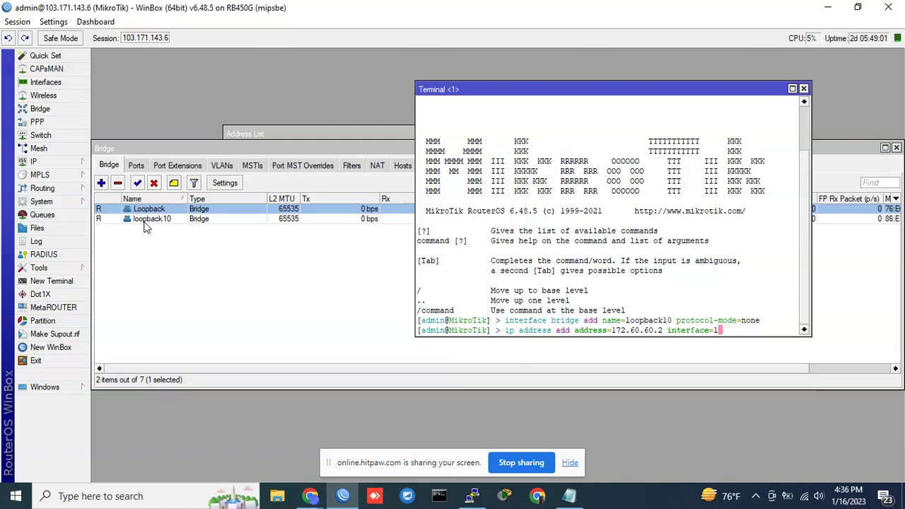
text(L)
key(Tab)
key(BackSpace)
key(BackSpace)
key(BackSpace)
key(BackSpace)
key(BackSpace)
key(BackSpace)
key(BackSpace)
key(BackSpace)
key(BackSpace)
text(L)
key(Tab)
key(BackSpace)
key(BackSpace)
key(BackSpace)
key(BackSpace)
key(BackSpace)
key(BackSpace)
key(BackSpace)
key(BackSpace)
key(BackSpace)
text(l)
key(Tab)
key(Return)
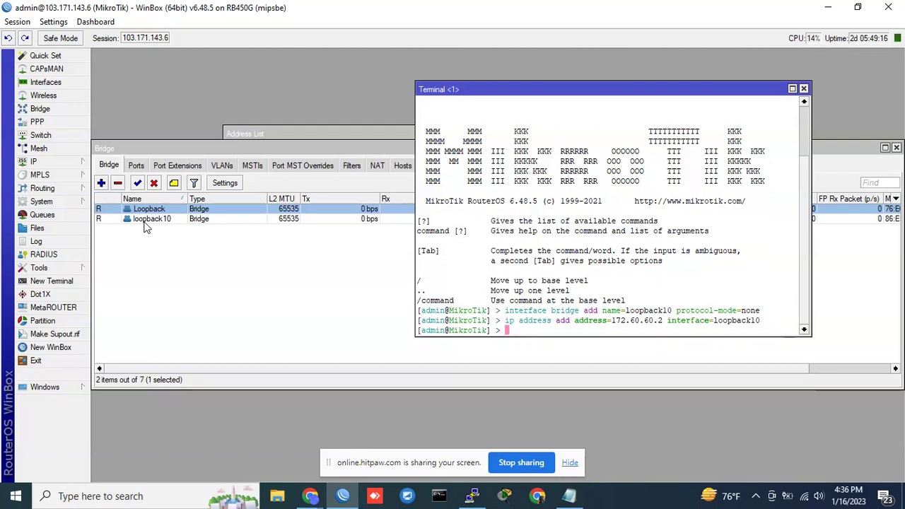
Step: Check the loopback10 entry in the router's IP address list
click(33, 161)
click(116, 178)
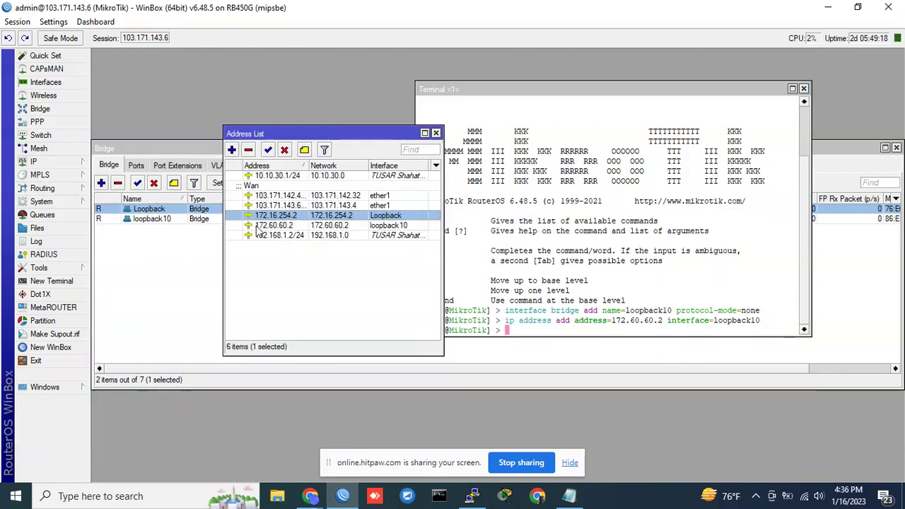
click(394, 228)
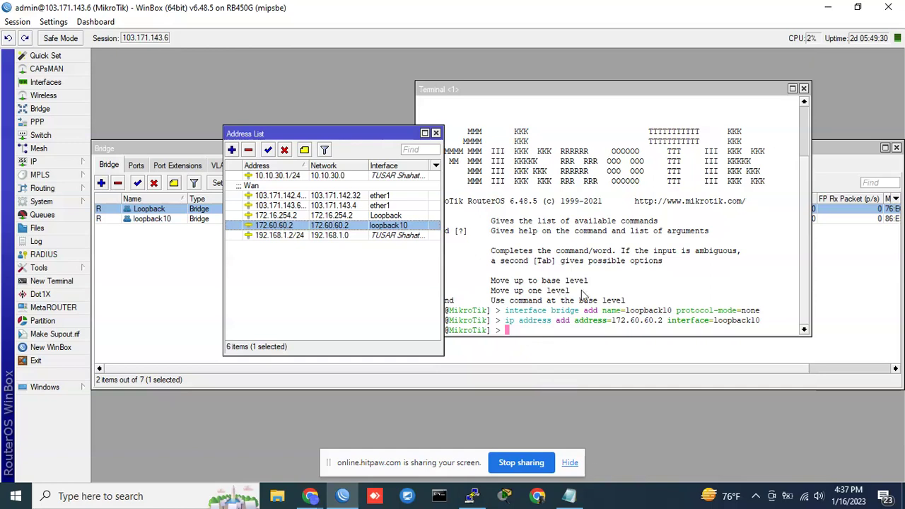
Step: Switch to the Notepad topic list, highlight "Loopback Interface IP add" and "VLAN ID Add and IP address add" in turn, and return to WinBox
click(570, 496)
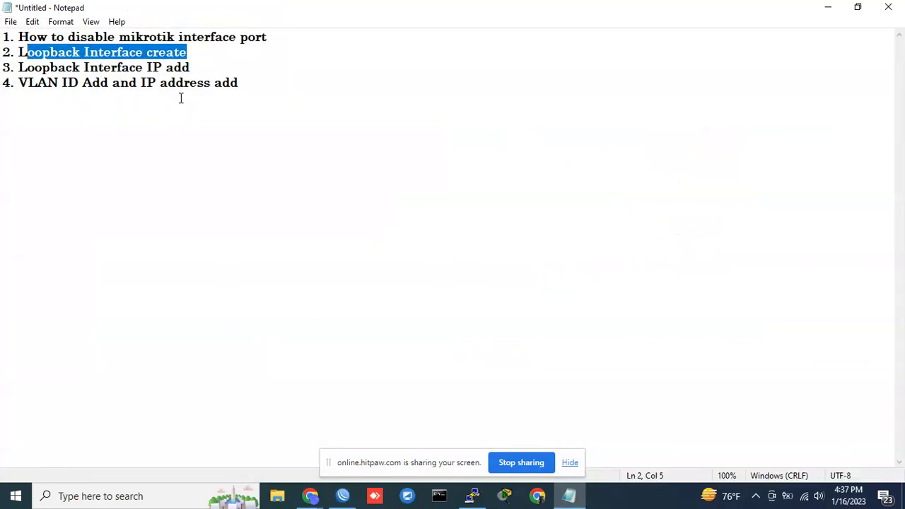
drag(194, 69, 19, 66)
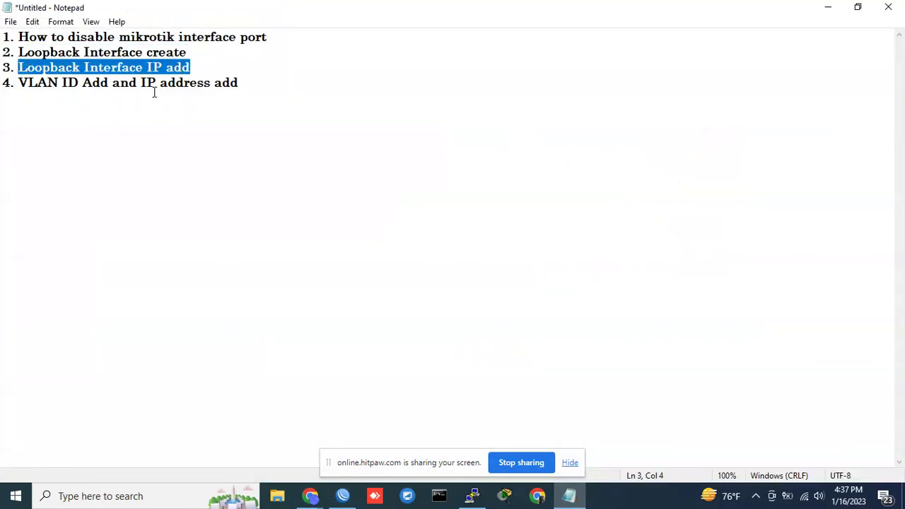
drag(247, 83, 14, 84)
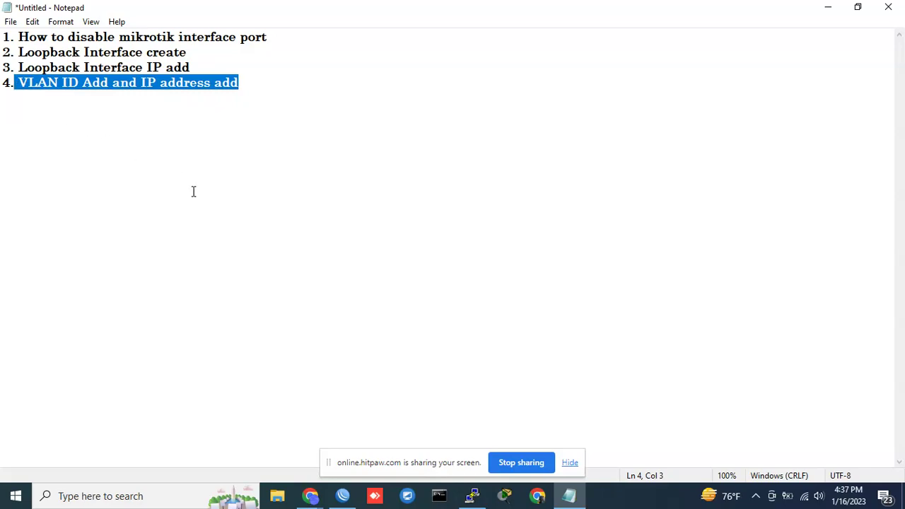
click(830, 8)
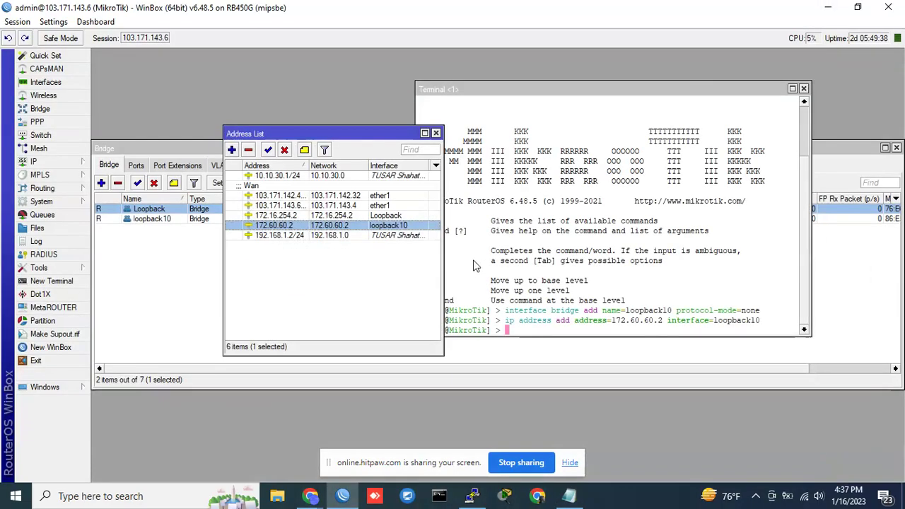
Step: Close all open windows in the router session
click(566, 302)
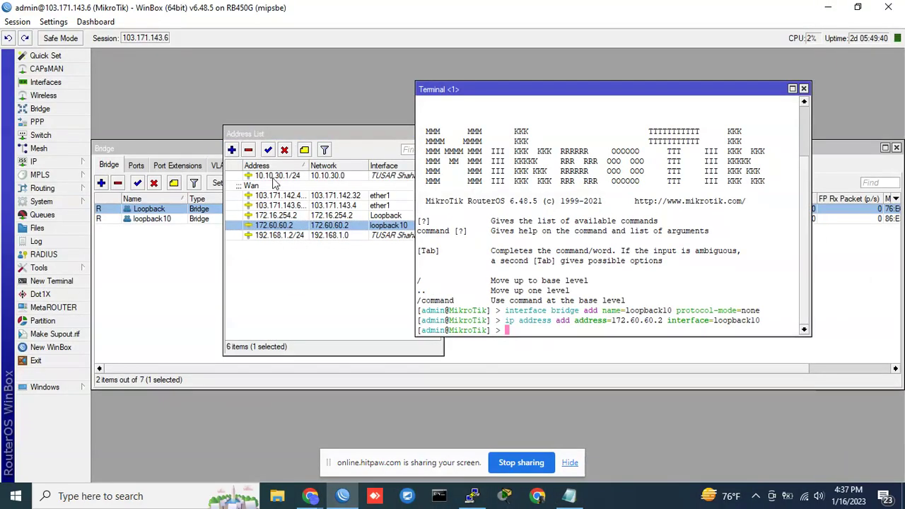
click(167, 219)
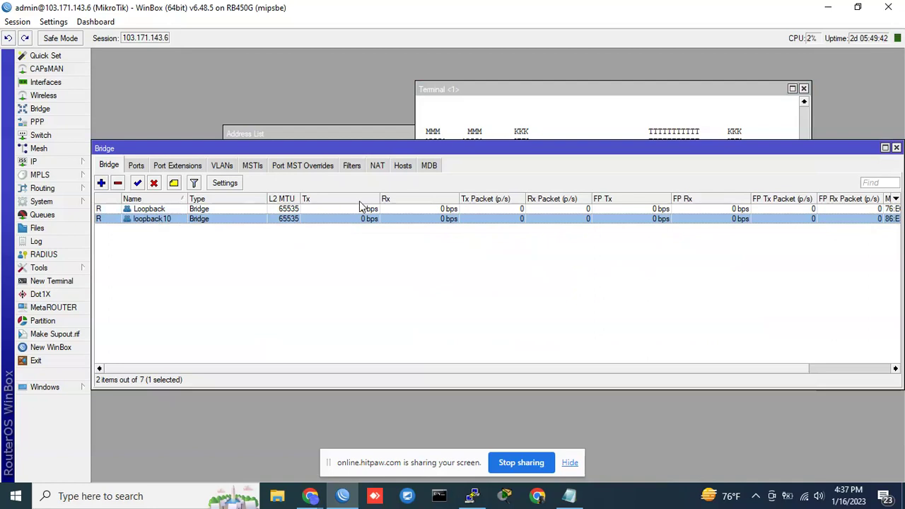
click(17, 21)
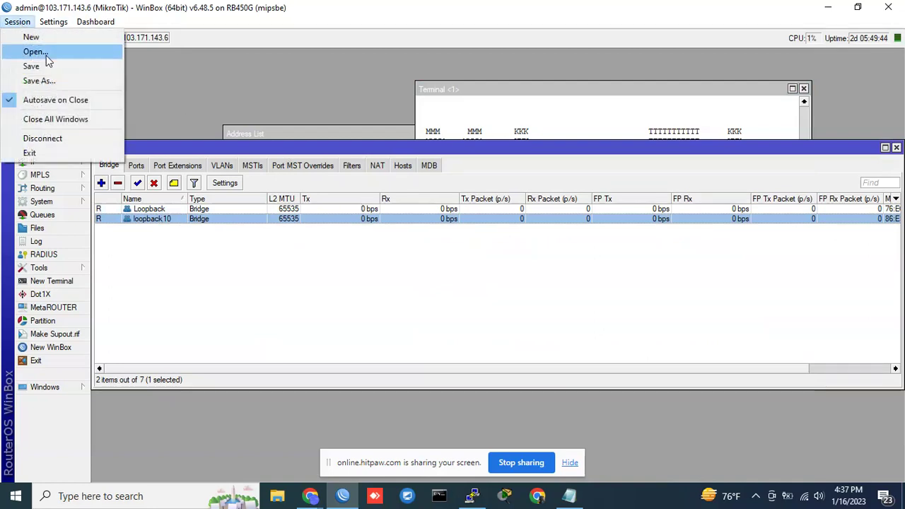
click(55, 121)
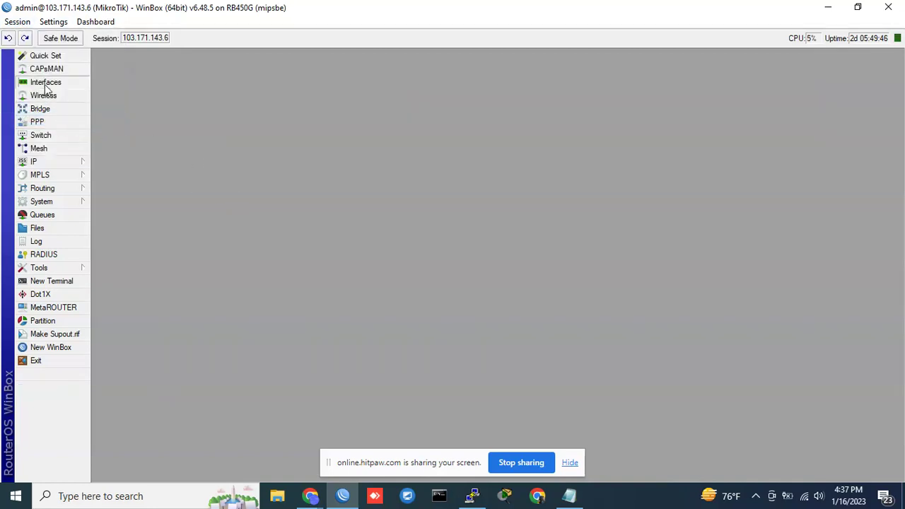
Step: Create a VLAN interface named INTERNET with VLAN ID 100 on ether2
click(45, 83)
click(367, 94)
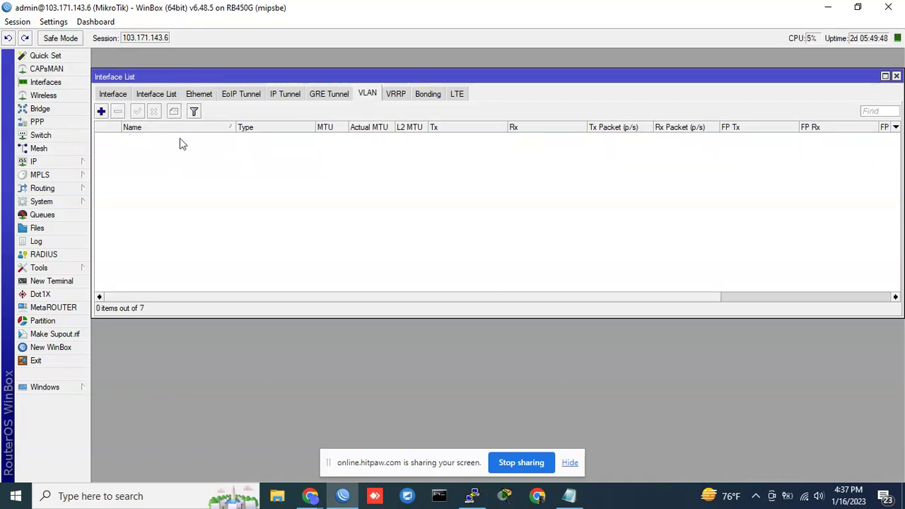
click(101, 112)
text(IN)
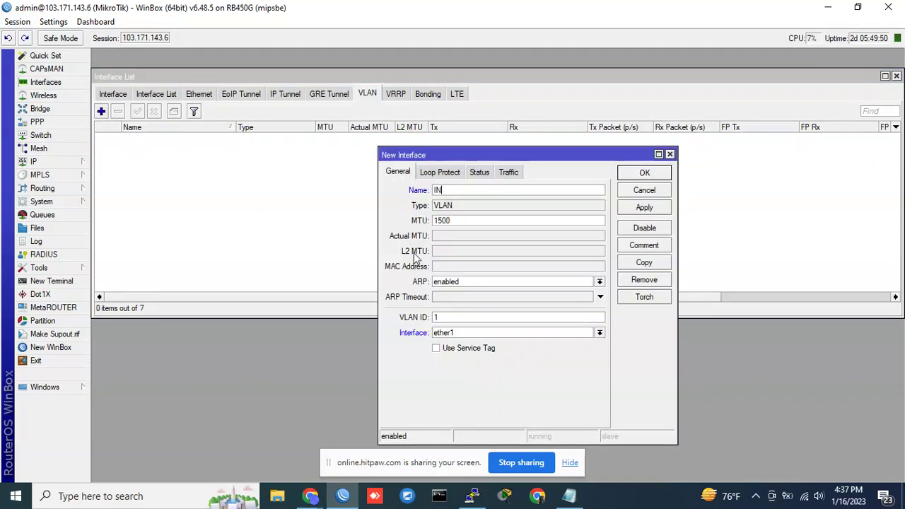
text(TEN)
text(RNET)
double_click(447, 318)
click(490, 333)
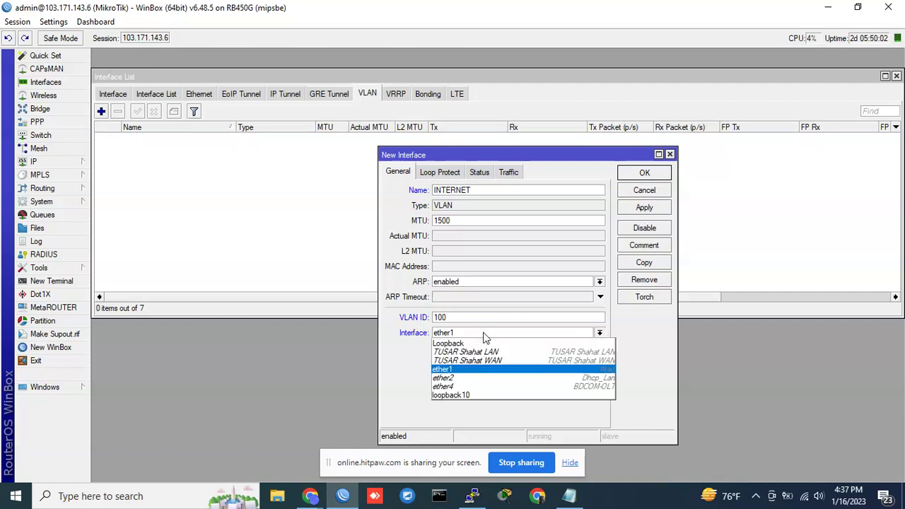
click(471, 381)
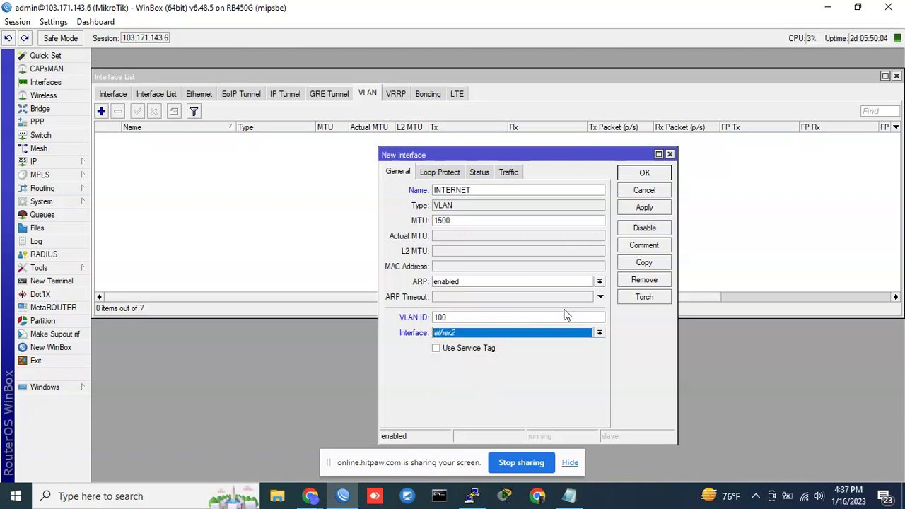
click(645, 208)
click(645, 174)
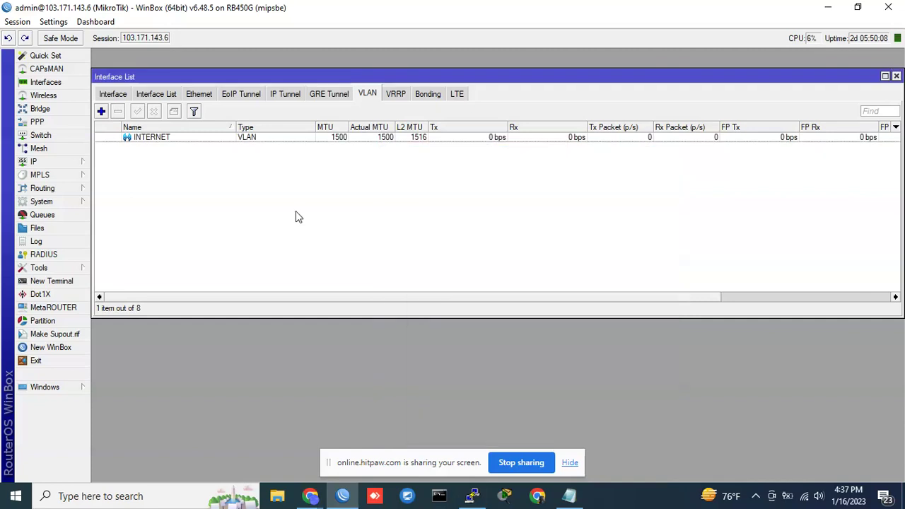
Step: Add the IP address 172.16.30.2/30 to the INTERNET VLAN interface
click(66, 161)
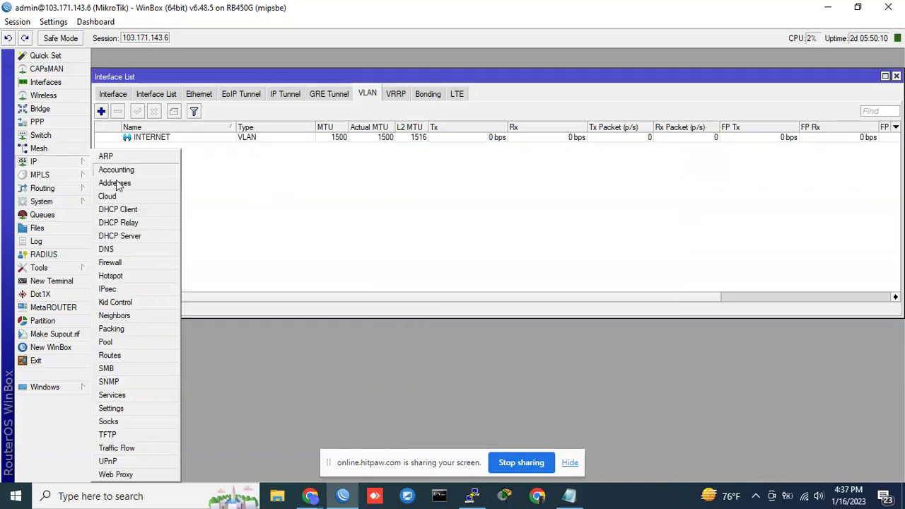
click(116, 180)
click(396, 174)
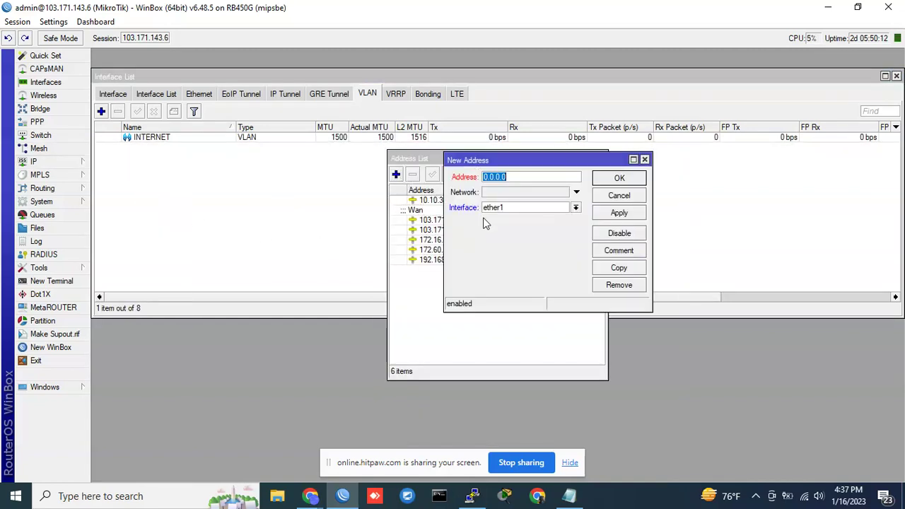
text(172.16.30.2/30)
click(504, 208)
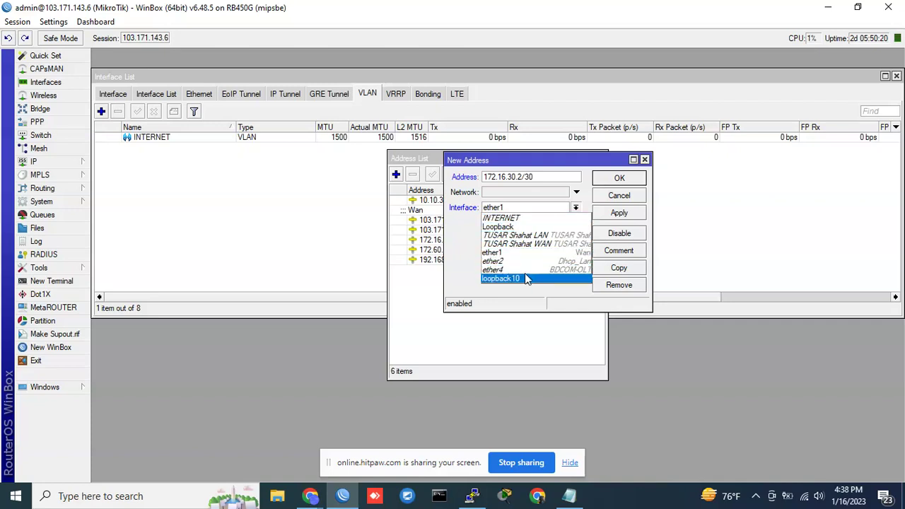
click(527, 220)
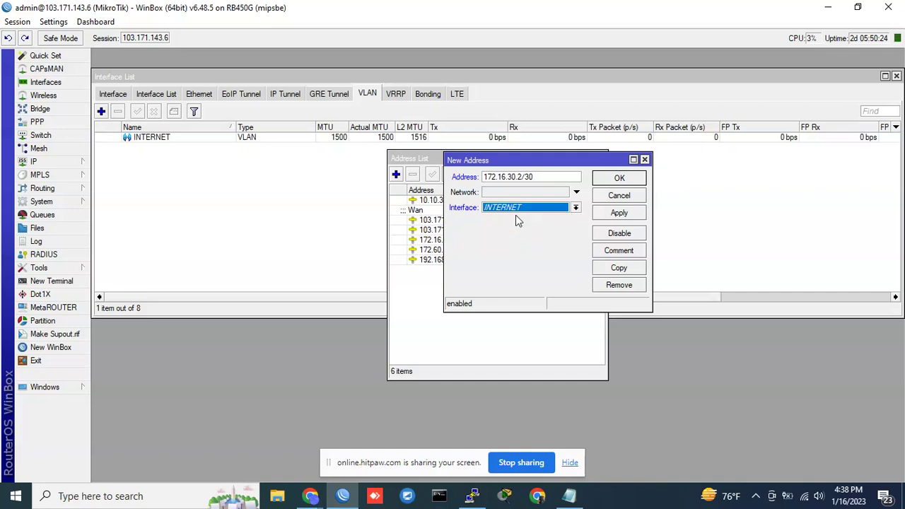
click(620, 214)
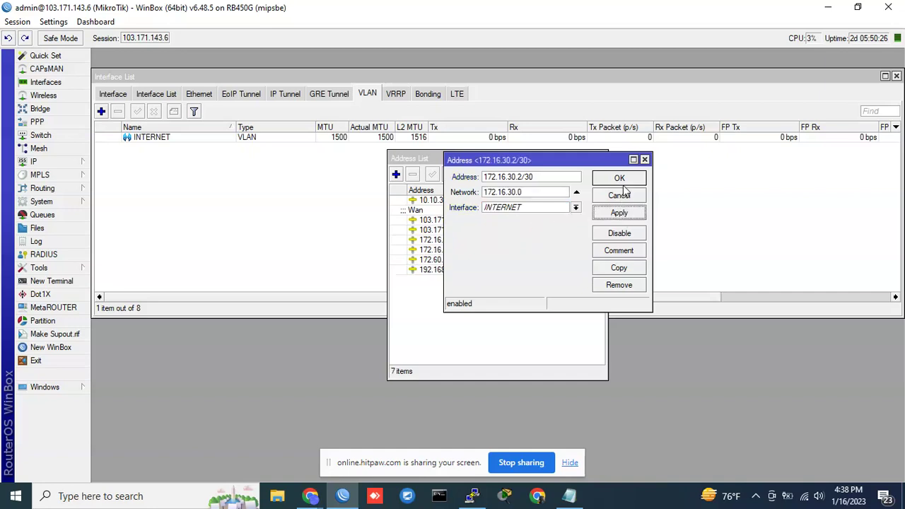
click(619, 178)
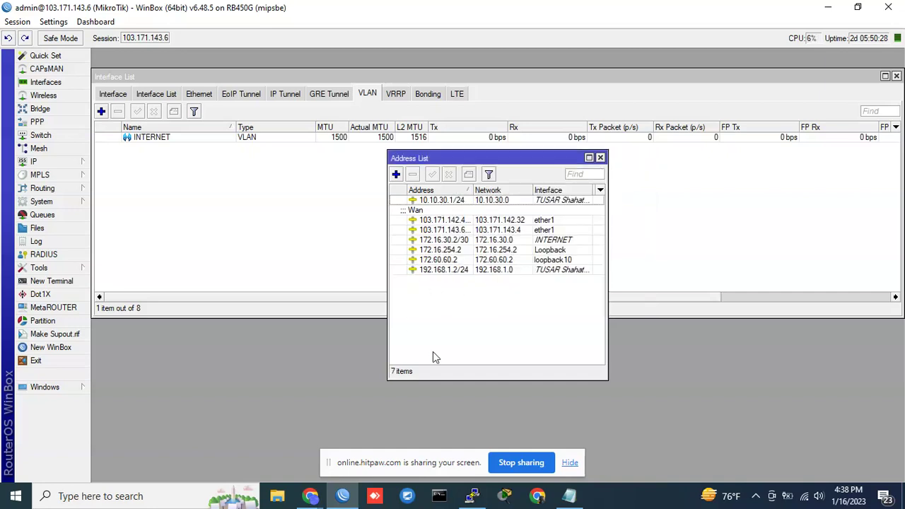
Step: In a new router terminal, add a VLAN interface named INT2 with VLAN ID 200 on ether2
click(69, 283)
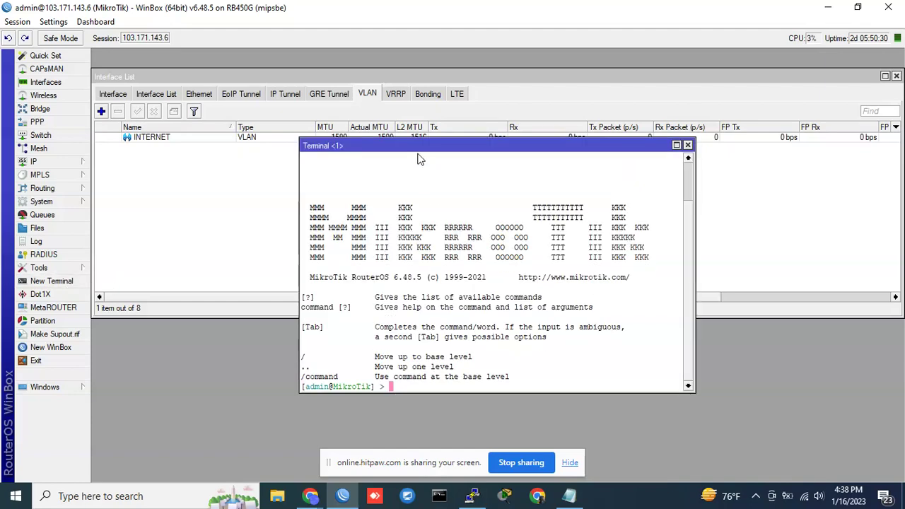
drag(416, 149, 351, 169)
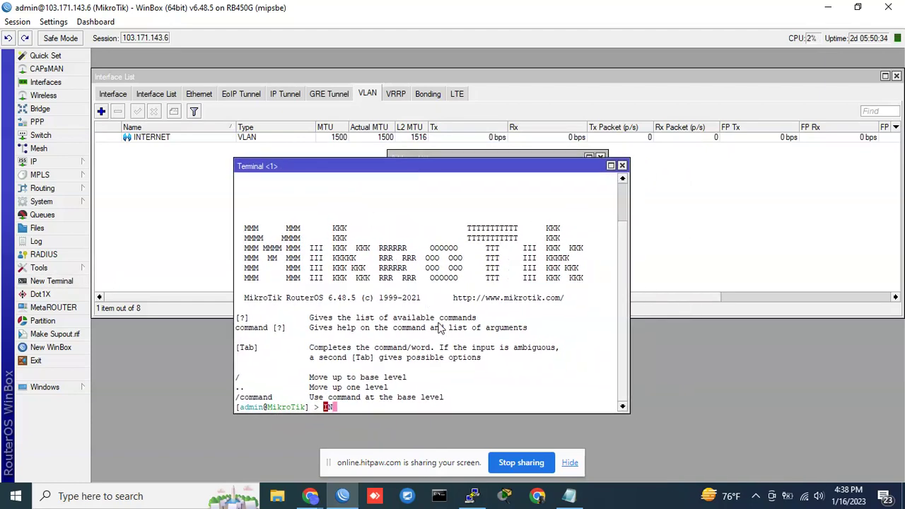
text(int)
key(Tab)
text(vlan )
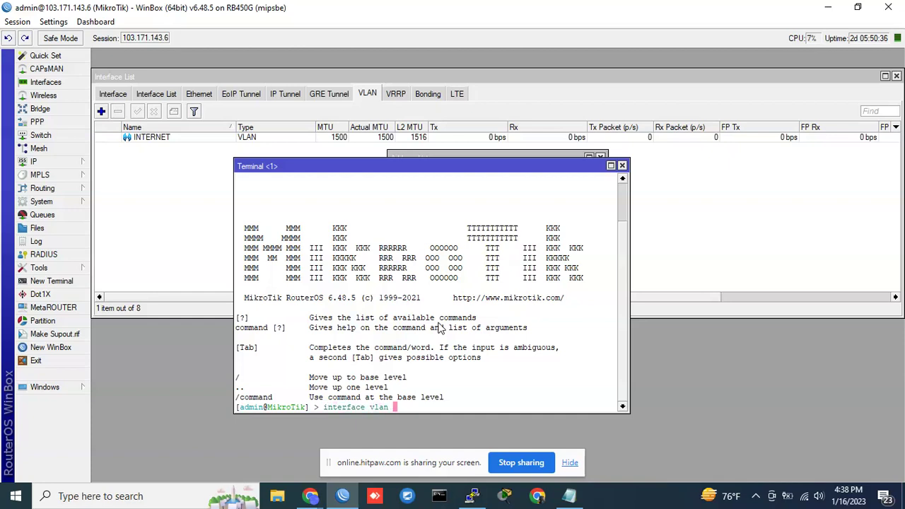
text(add )
text(name=)
text(IT)
text(T2 )
text(VL)
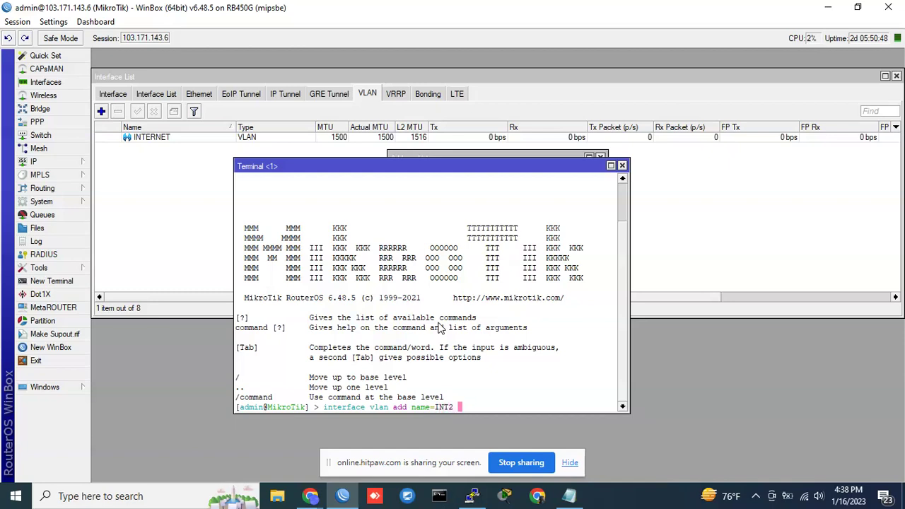
key(Tab)
text(200 in)
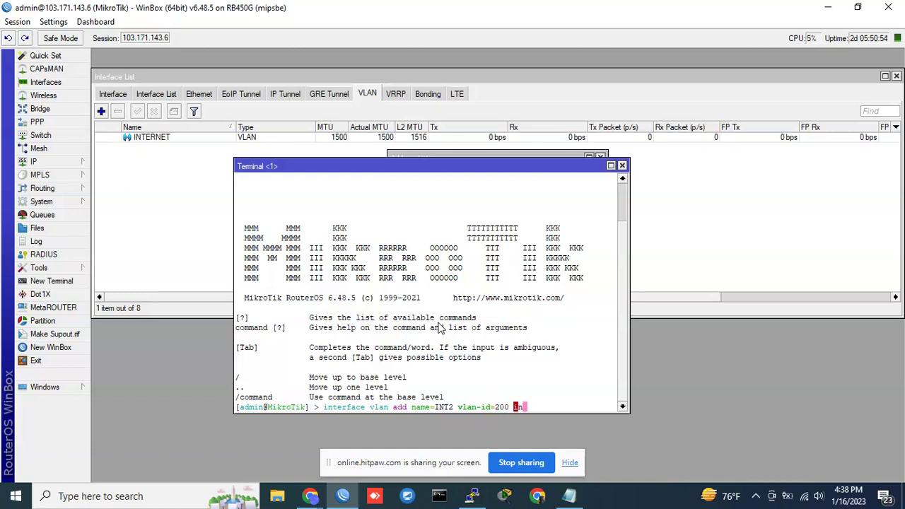
key(Tab)
text(ether)
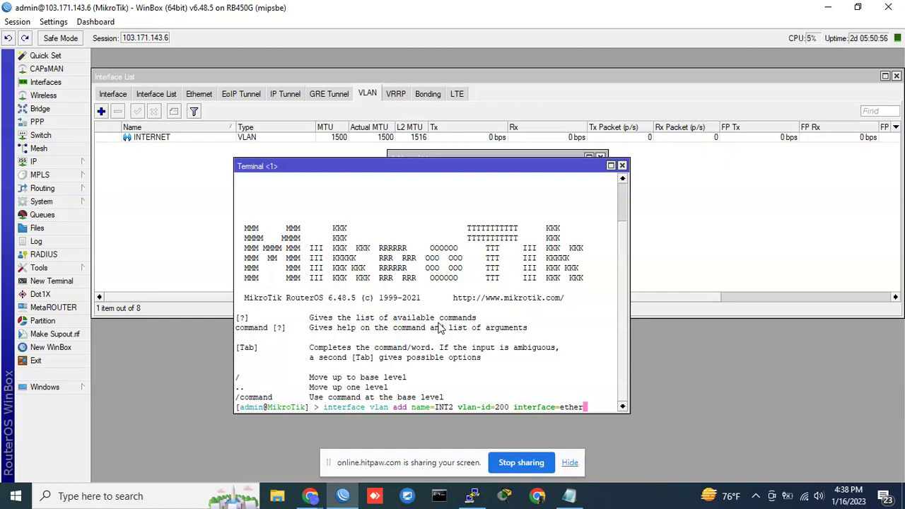
text(2)
key(Return)
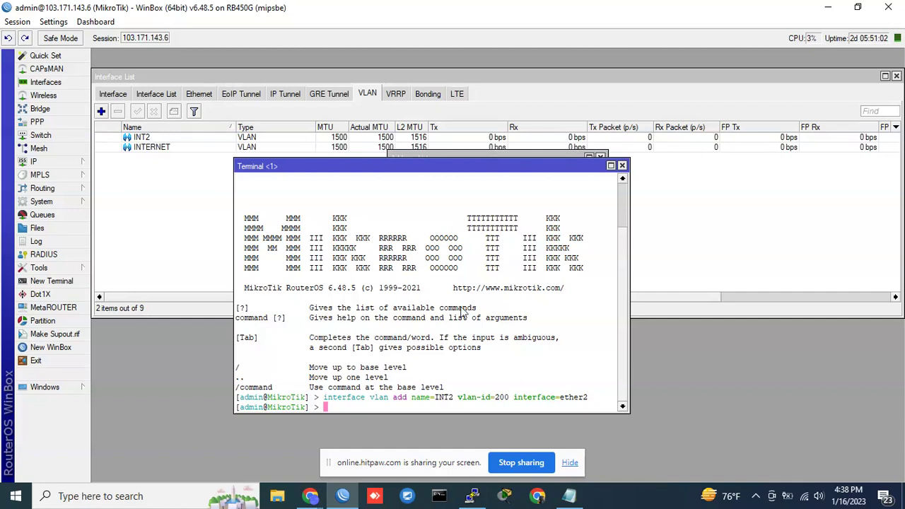
Step: Assign the IP address 172.60.50.2/30 to the INT2 interface with a terminal command
text(ip address add address=172.)
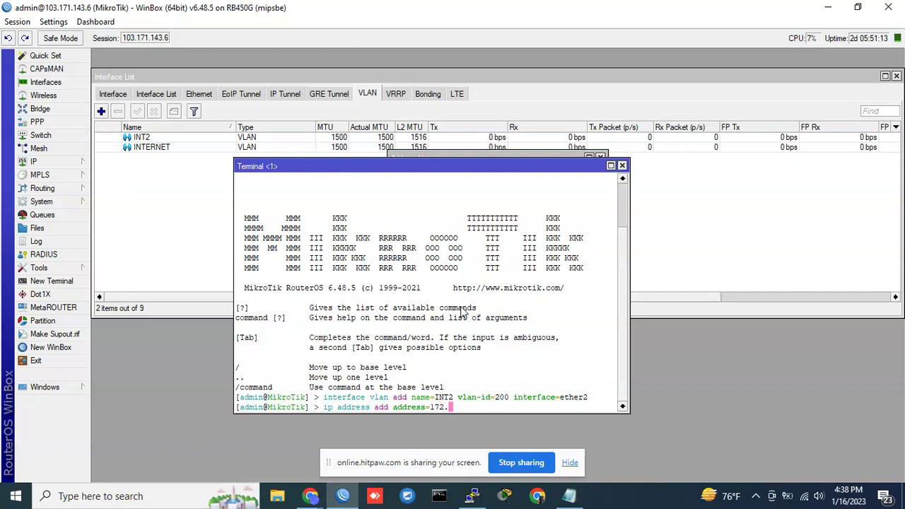
text(60.50.2/30 interface=)
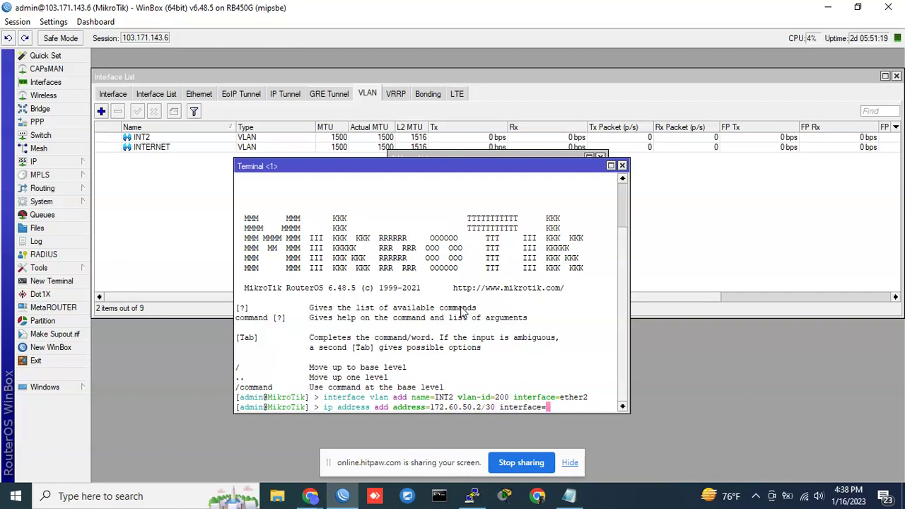
text(ether)
key(BackSpace)
key(BackSpace)
key(BackSpace)
key(BackSpace)
key(BackSpace)
text(INT2)
key(Return)
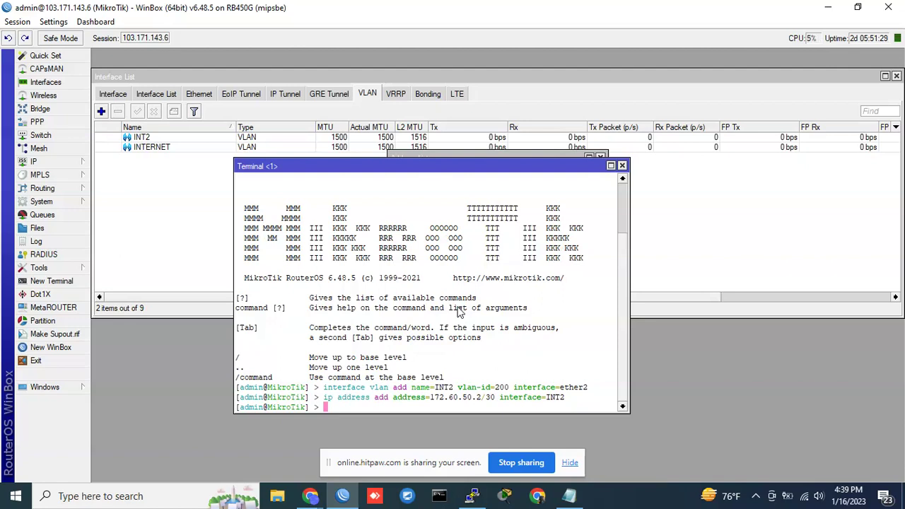
Step: Check the INT2 entry in the router's IP address list
click(42, 162)
click(124, 182)
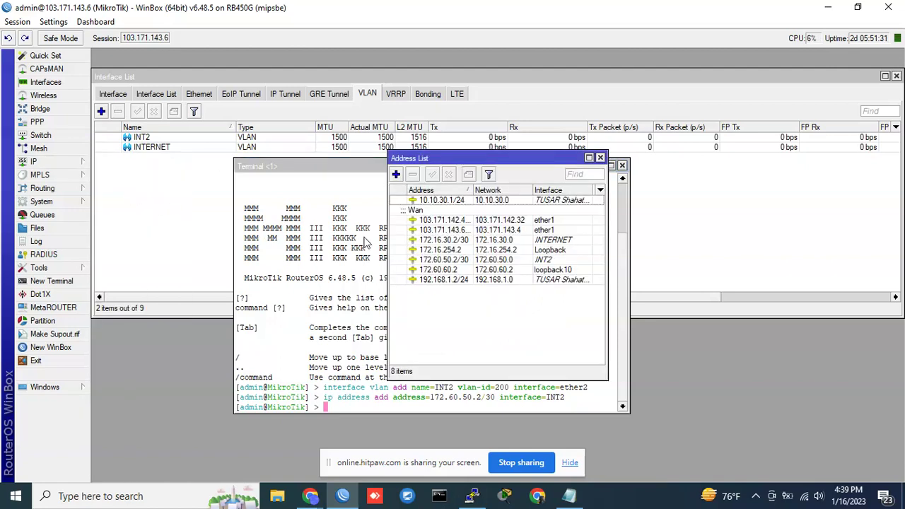
click(552, 260)
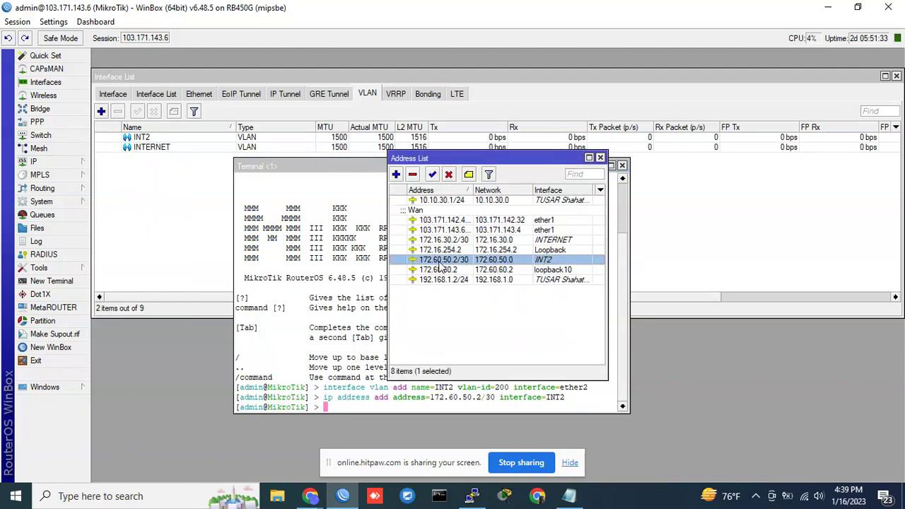